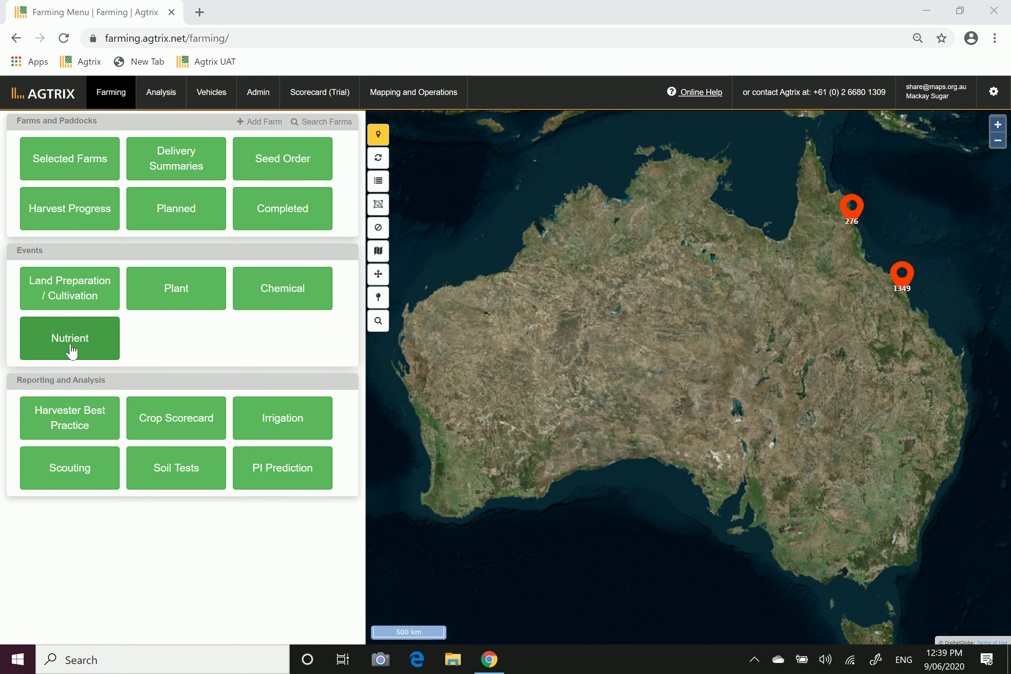
Start a new Nutrient event marked Actual, keeping the date 09/06/2020
{"action": "left_click", "coordinate": [71, 352]}
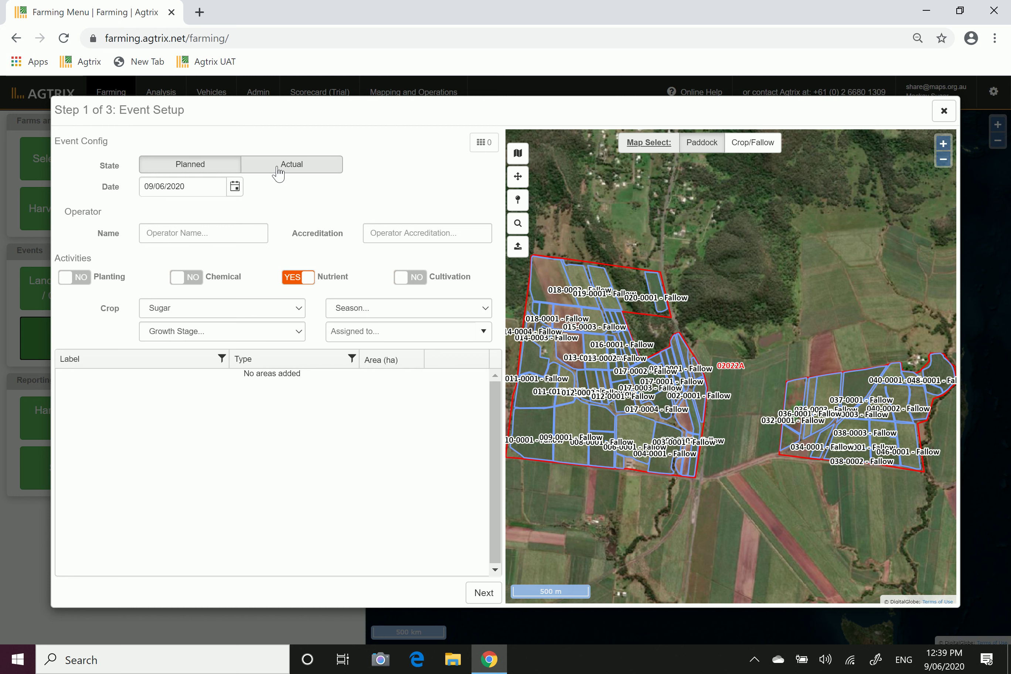
{"action": "left_click", "coordinate": [288, 169]}
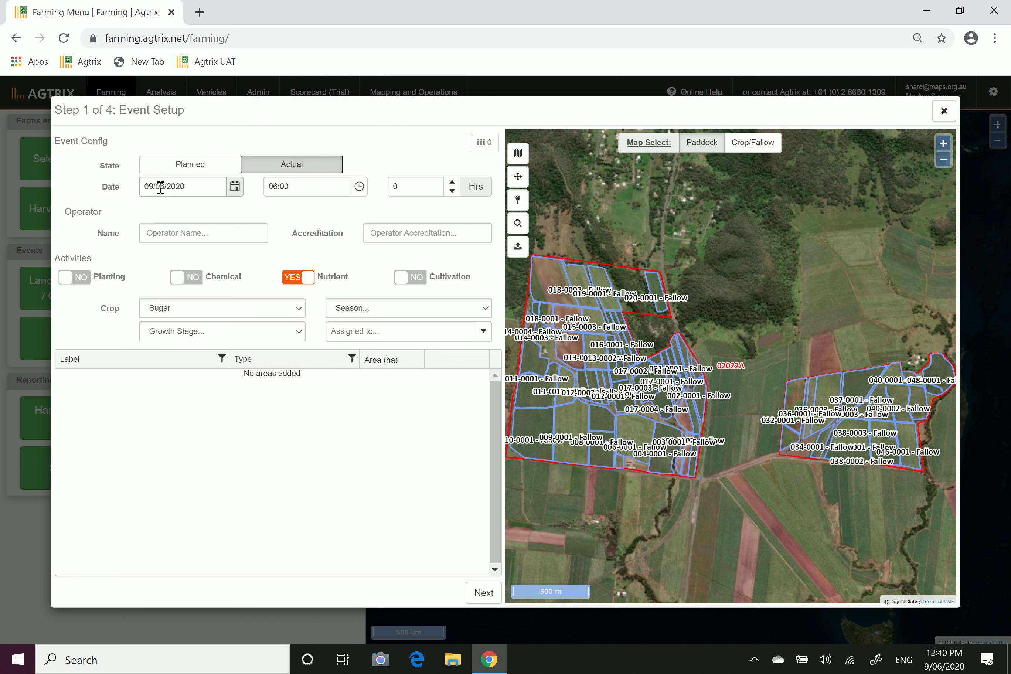
{"action": "left_click", "coordinate": [234, 188]}
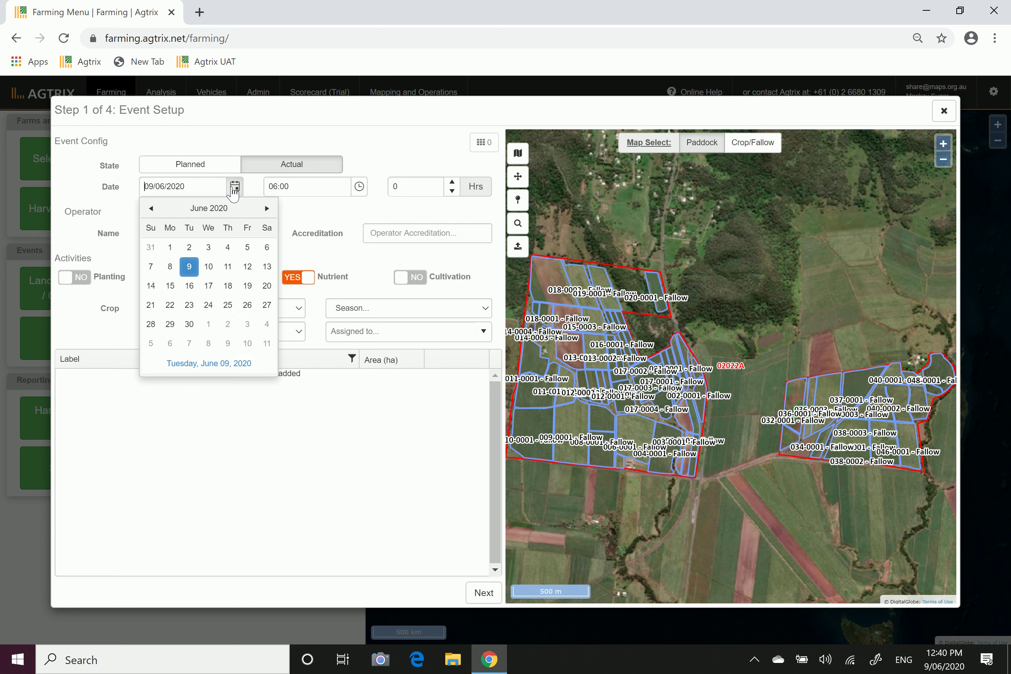
{"action": "double_click", "coordinate": [153, 209]}
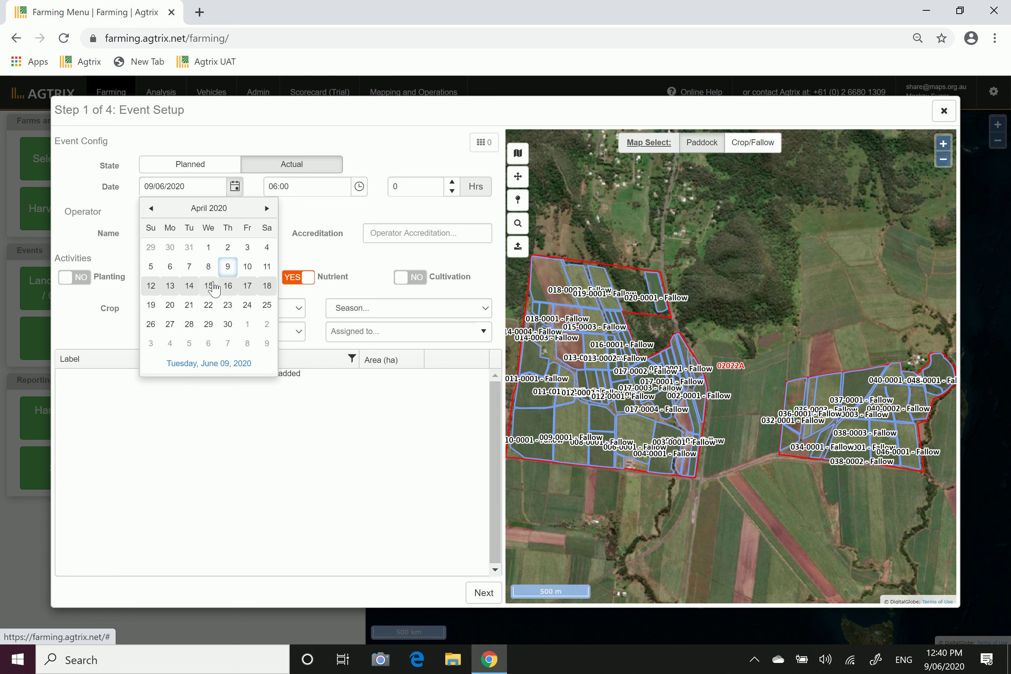
{"action": "left_click", "coordinate": [267, 208]}
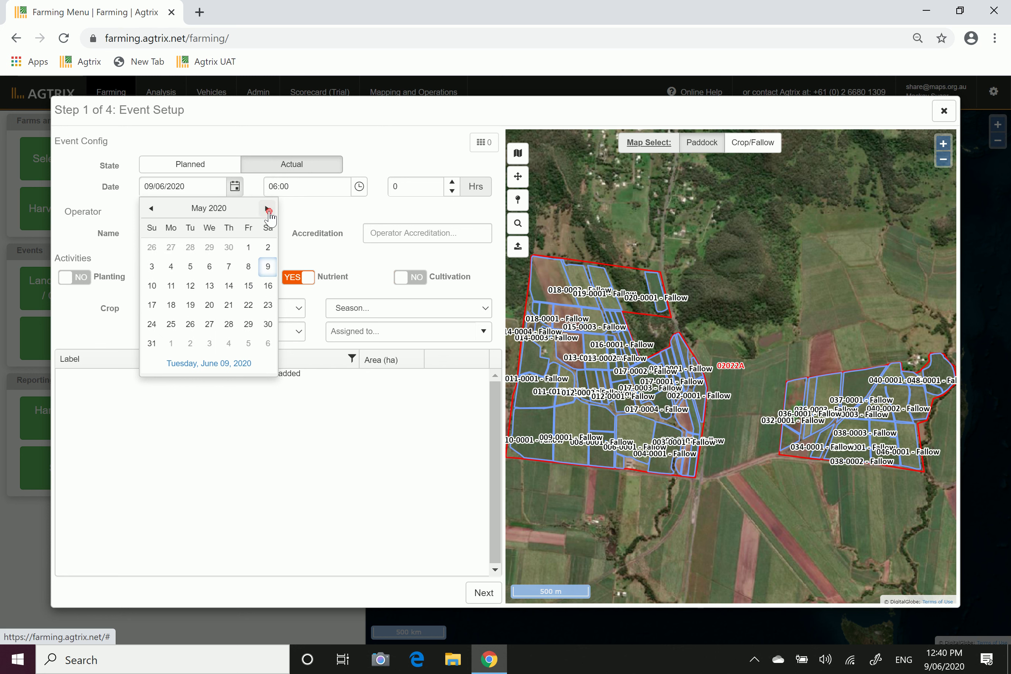
{"action": "left_click", "coordinate": [267, 208]}
{"action": "left_click", "coordinate": [293, 213]}
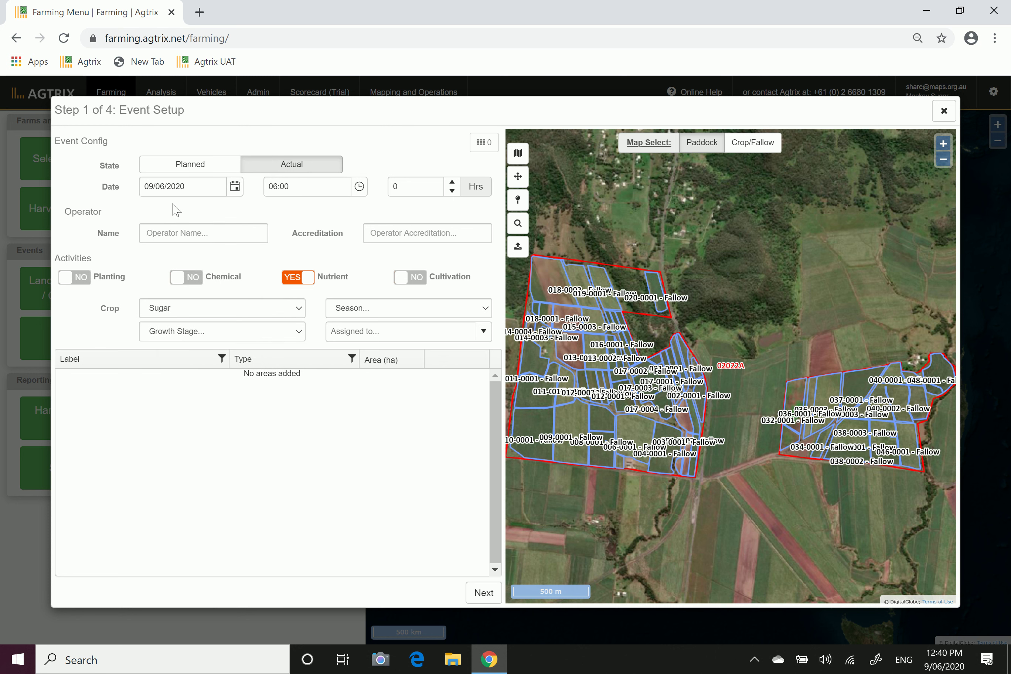
Set the event start time to 07:00 and the duration to 3 hours
{"action": "left_click", "coordinate": [291, 185]}
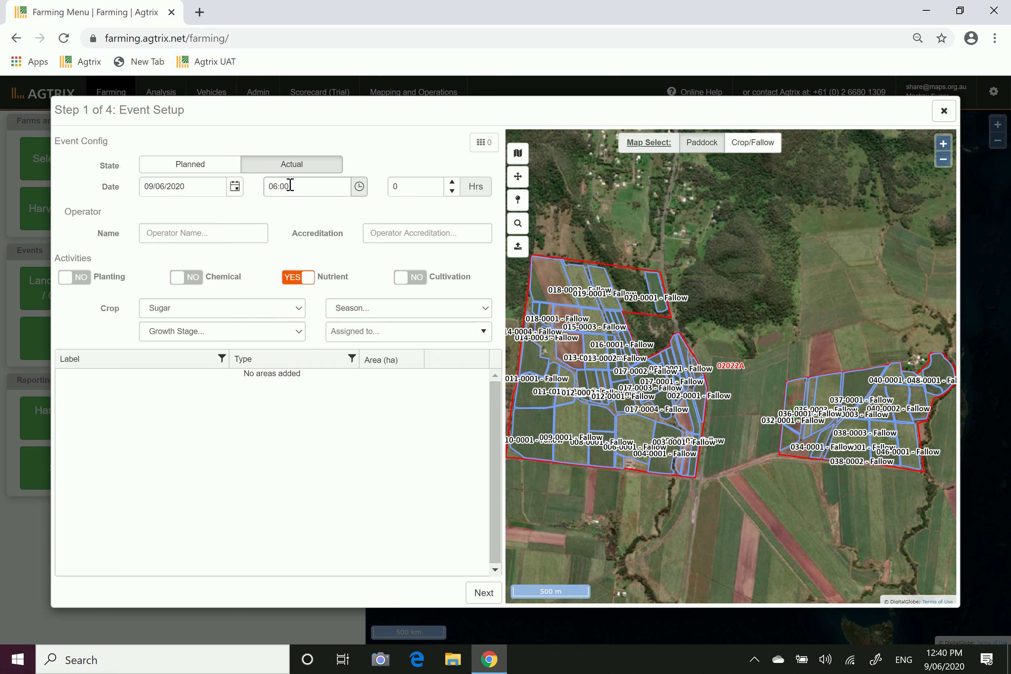
{"action": "left_click", "coordinate": [360, 187]}
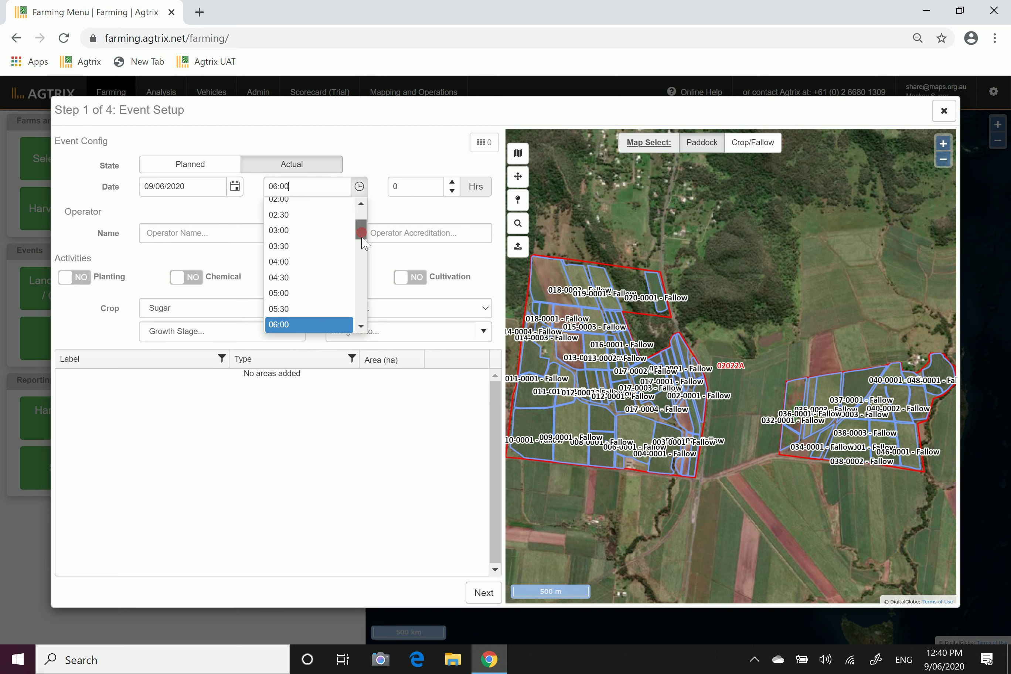
{"action": "scroll", "coordinate": [365, 248], "scroll_direction": "down", "scroll_amount": 2}
{"action": "scroll", "coordinate": [365, 249], "scroll_direction": "down", "scroll_amount": 2}
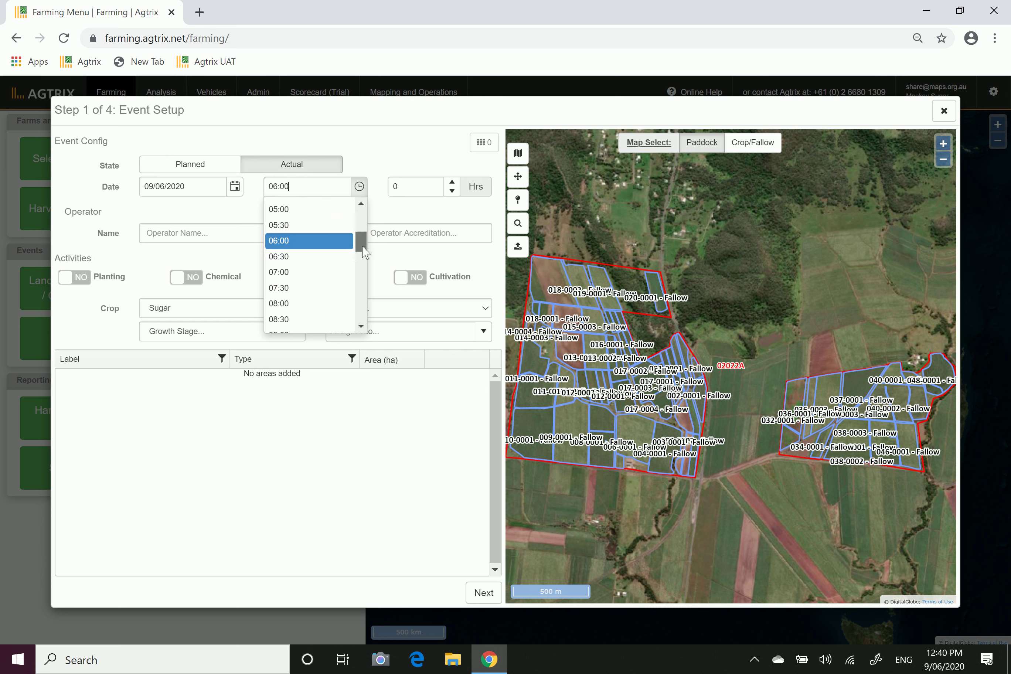
{"action": "left_click", "coordinate": [318, 265]}
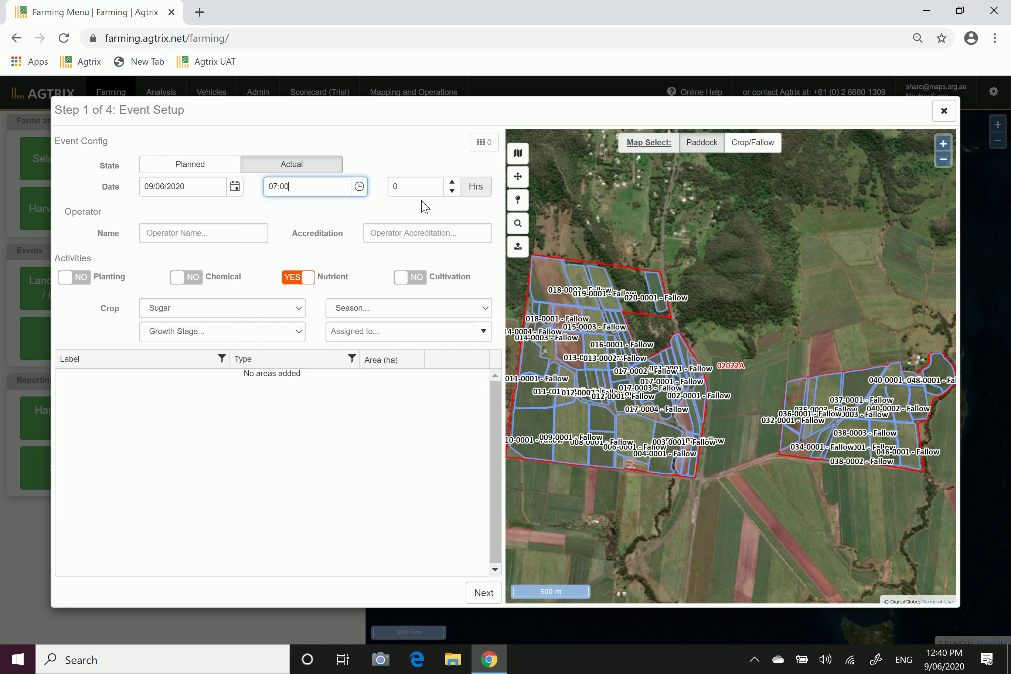
{"action": "left_click", "coordinate": [453, 183]}
{"action": "left_click", "coordinate": [453, 182]}
{"action": "left_click", "coordinate": [453, 183]}
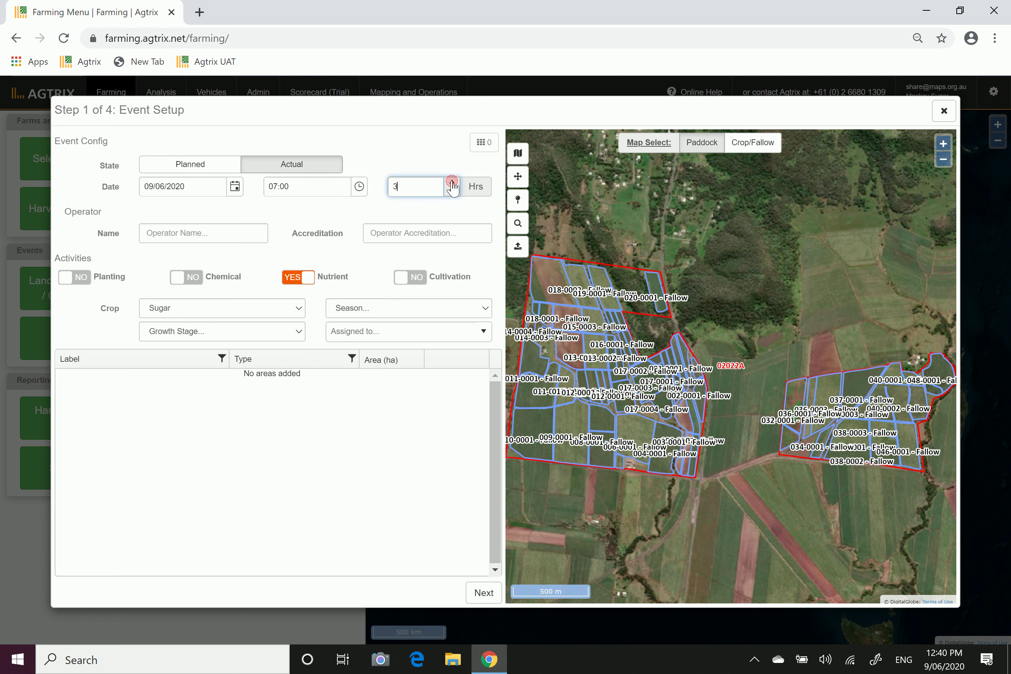
{"action": "left_click", "coordinate": [220, 235]}
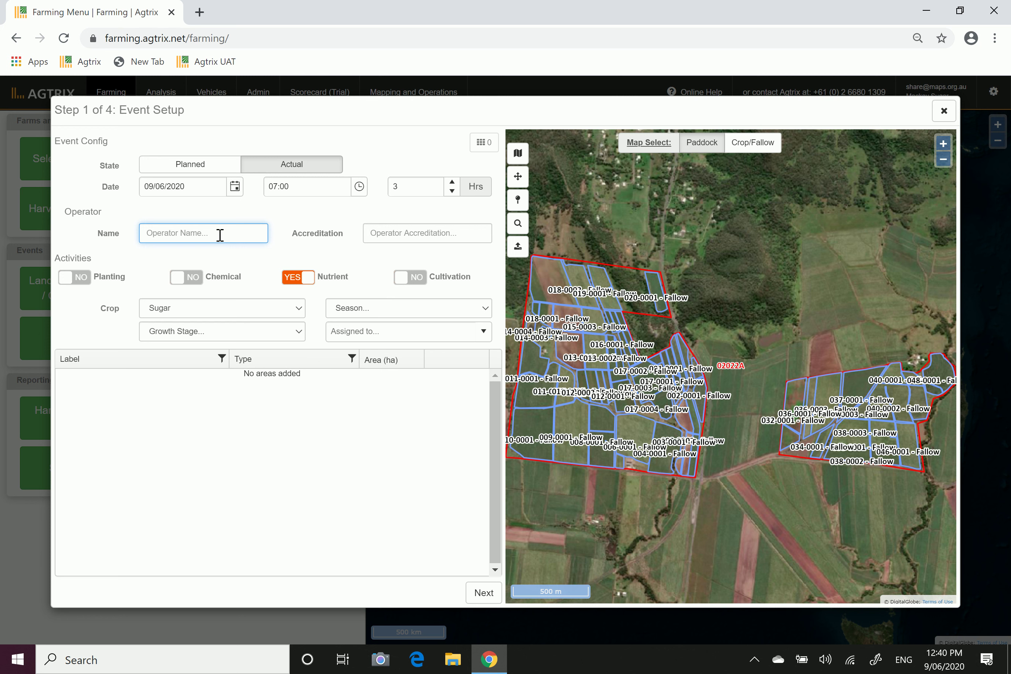
Enter the operator's name and accreditation, and briefly switch on a Chemical activity
{"action": "type", "text": "Shane"}
{"action": "left_click", "coordinate": [377, 230]}
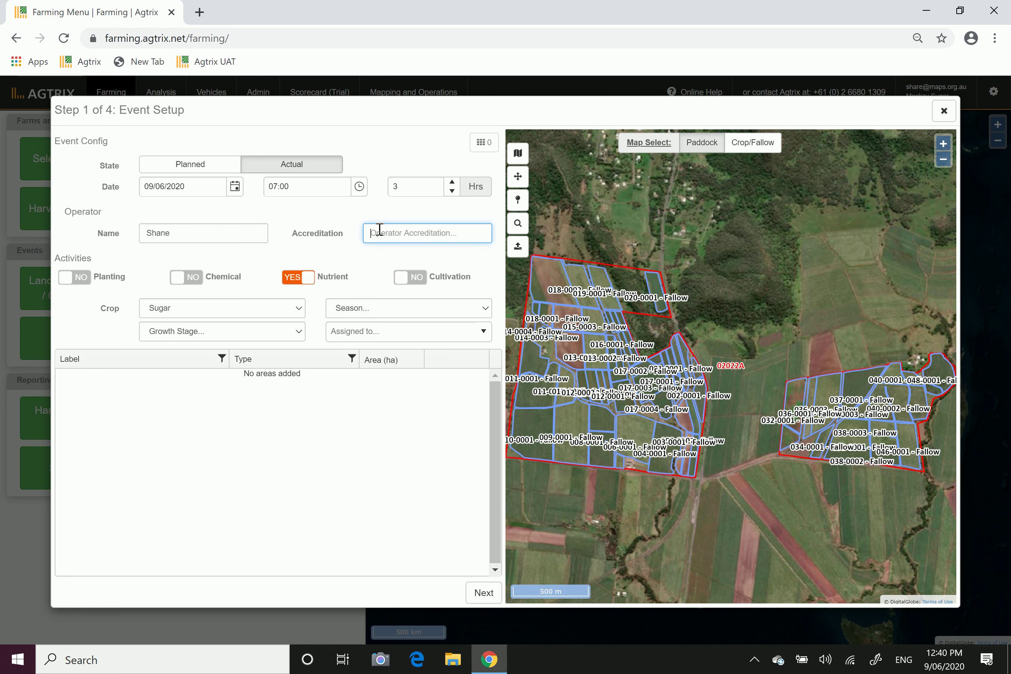
{"action": "type", "text": "RT800"}
{"action": "left_click", "coordinate": [256, 271]}
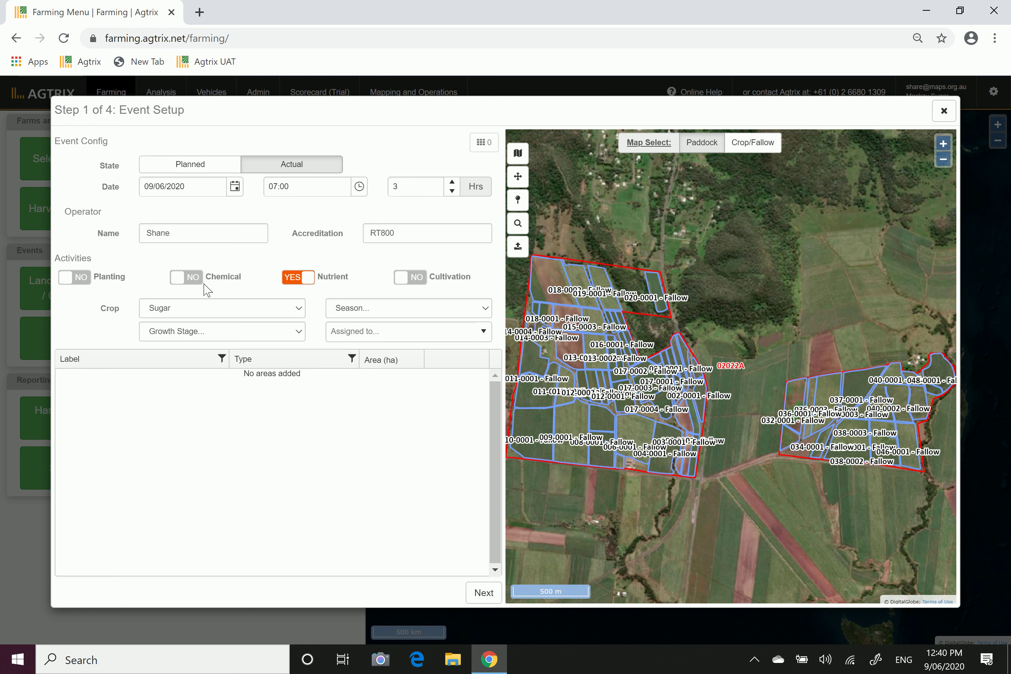
{"action": "left_click", "coordinate": [182, 278]}
{"action": "left_click", "coordinate": [196, 279]}
Turn Chemical off, set the growth stage to Post harvest and the season to 2020 (QLD)
{"action": "left_click", "coordinate": [280, 332]}
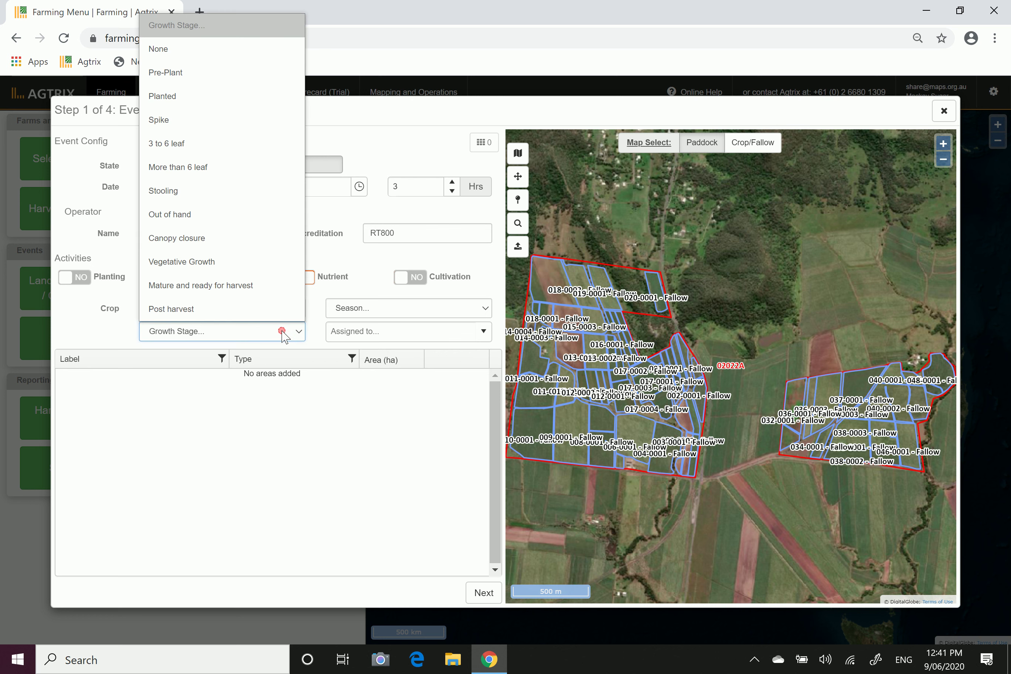
{"action": "left_click", "coordinate": [212, 121]}
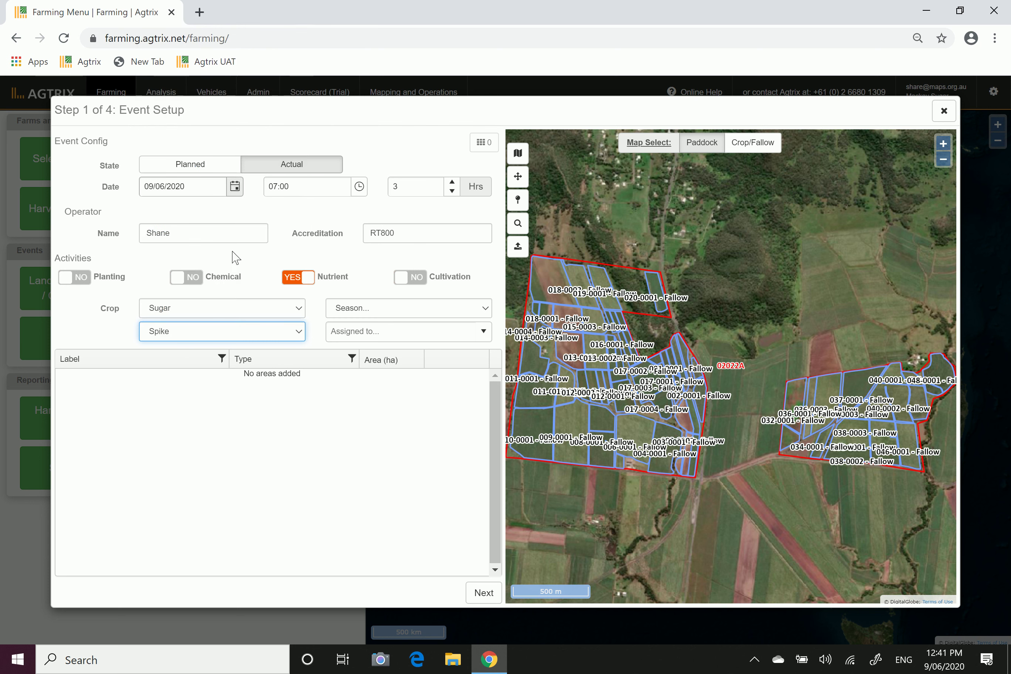
{"action": "left_click", "coordinate": [289, 331]}
{"action": "left_click", "coordinate": [266, 304]}
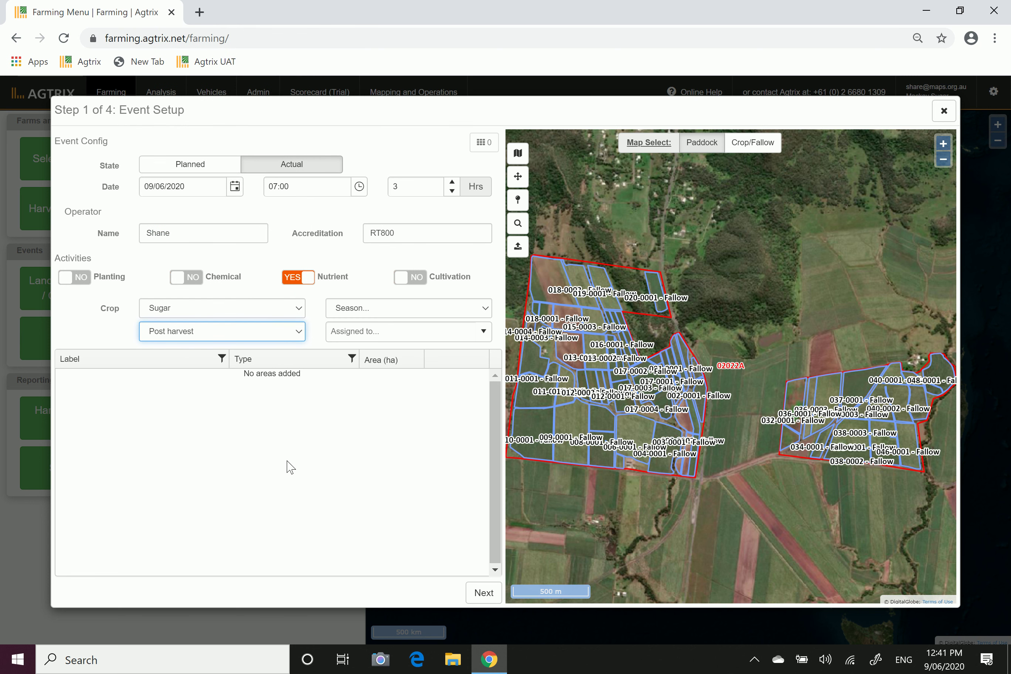
{"action": "left_click", "coordinate": [432, 310]}
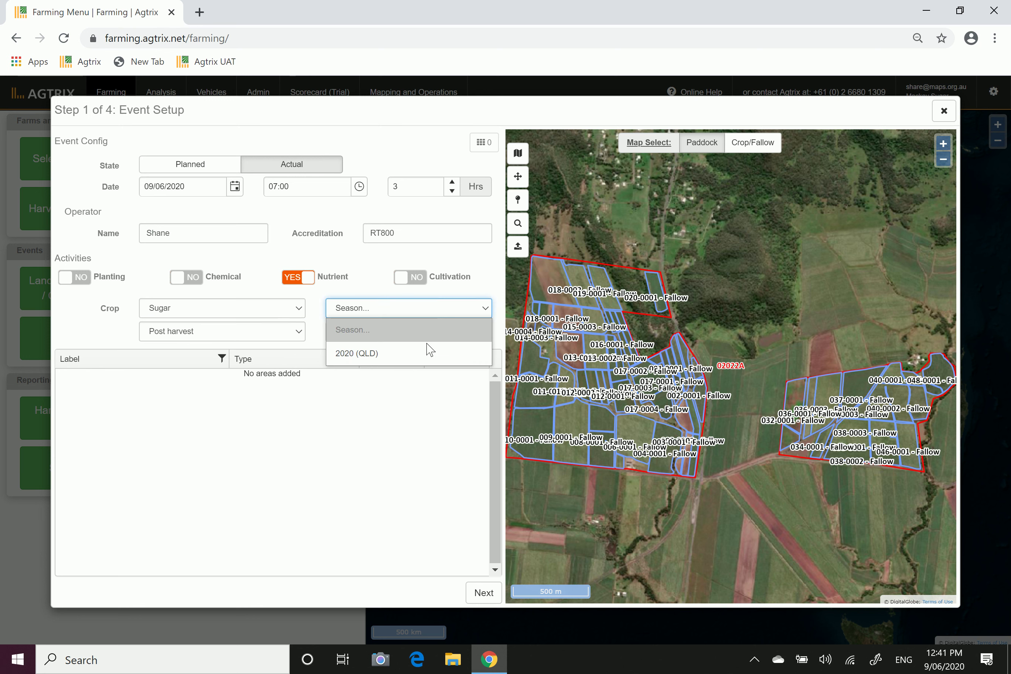
{"action": "left_click", "coordinate": [422, 348]}
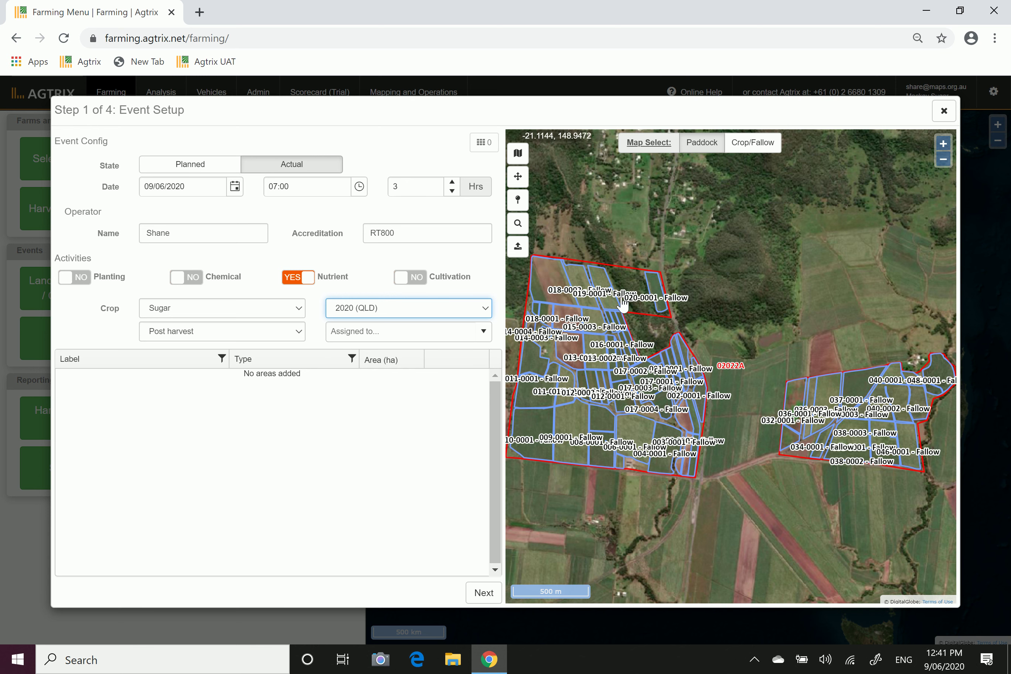
Show crop blocks on the map and add block 011-0001 (Q208, 5R, 9.3 ha) as Whole Crops
{"action": "left_click_drag", "start_coordinate": [626, 304], "coordinate": [715, 288]}
{"action": "scroll", "coordinate": [709, 287], "scroll_direction": "up", "scroll_amount": 2}
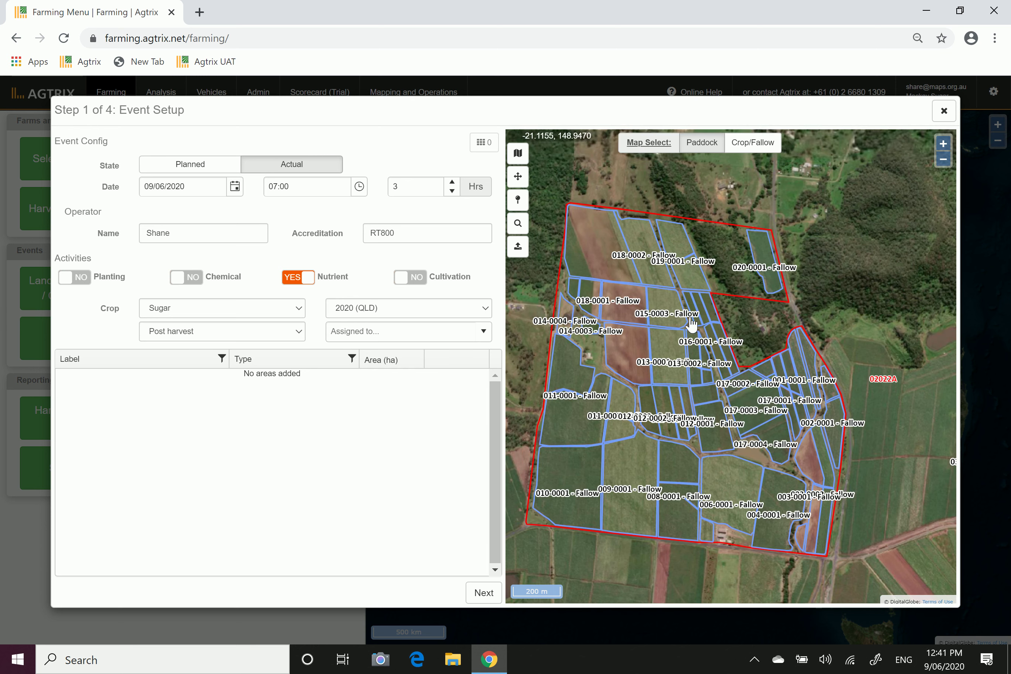
{"action": "left_click_drag", "start_coordinate": [698, 320], "coordinate": [750, 298]}
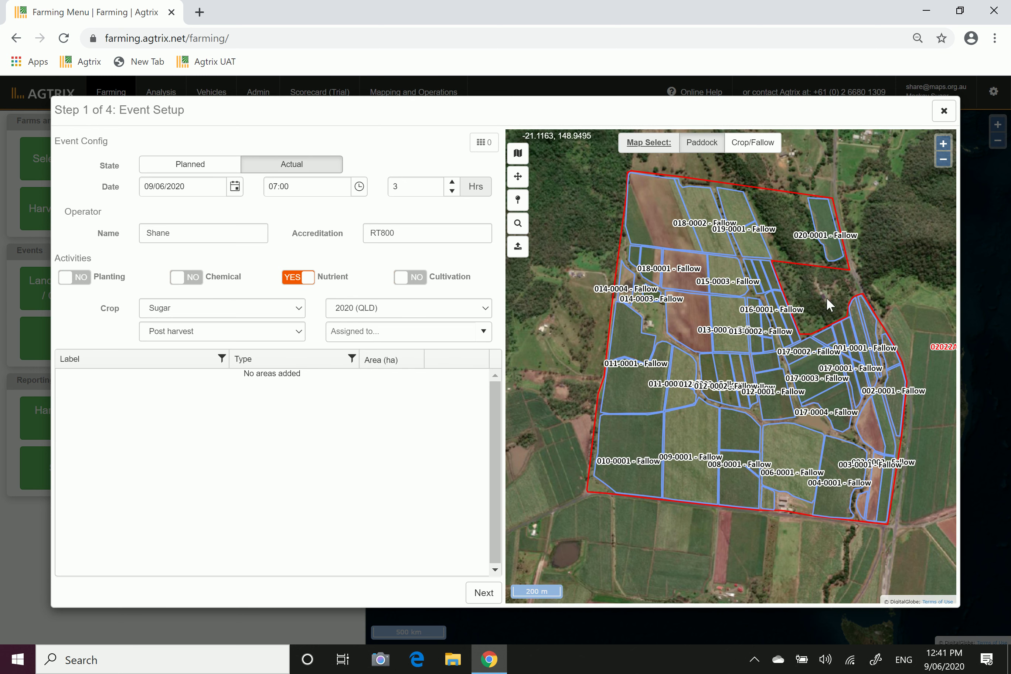
{"action": "left_click_drag", "start_coordinate": [743, 316], "coordinate": [721, 312]}
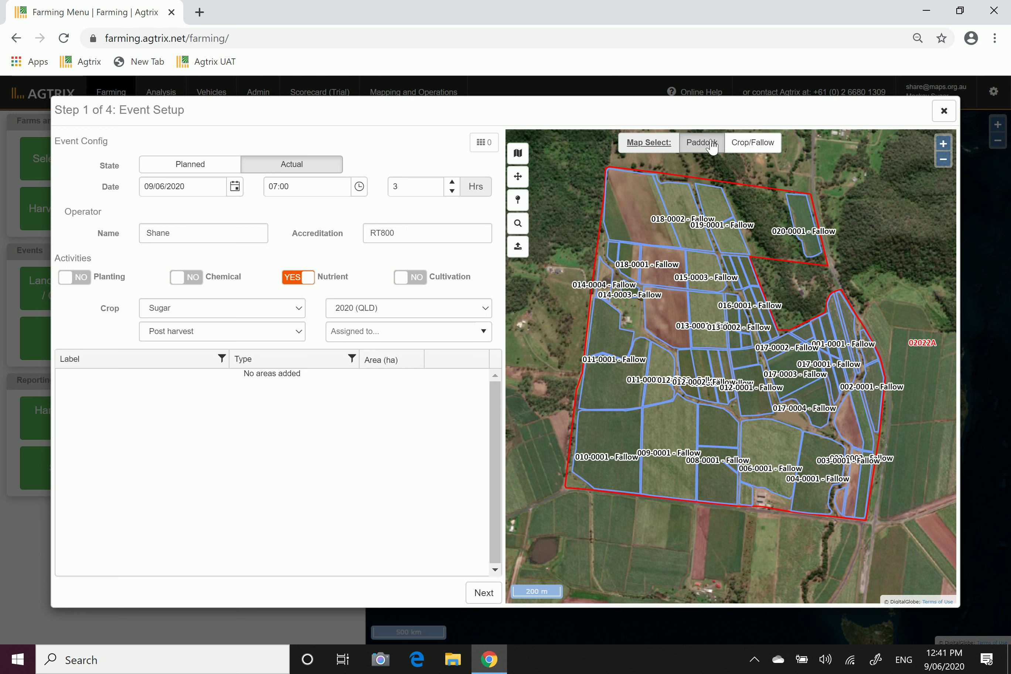
{"action": "left_click", "coordinate": [754, 150]}
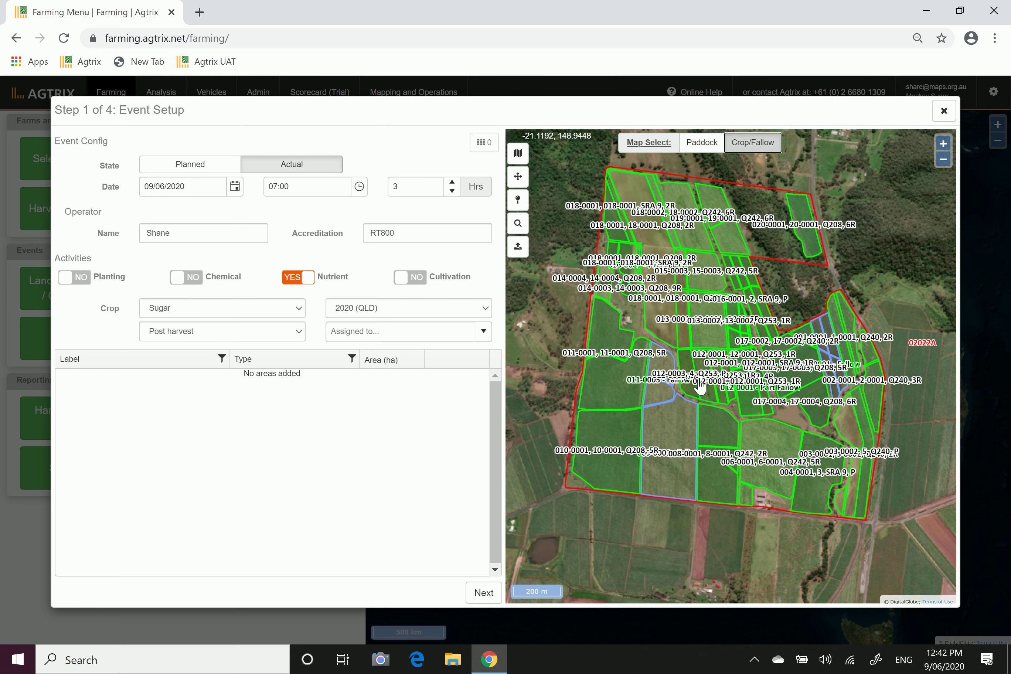
{"action": "scroll", "coordinate": [701, 389], "scroll_direction": "up", "scroll_amount": 2}
{"action": "scroll", "coordinate": [720, 374], "scroll_direction": "down", "scroll_amount": 1}
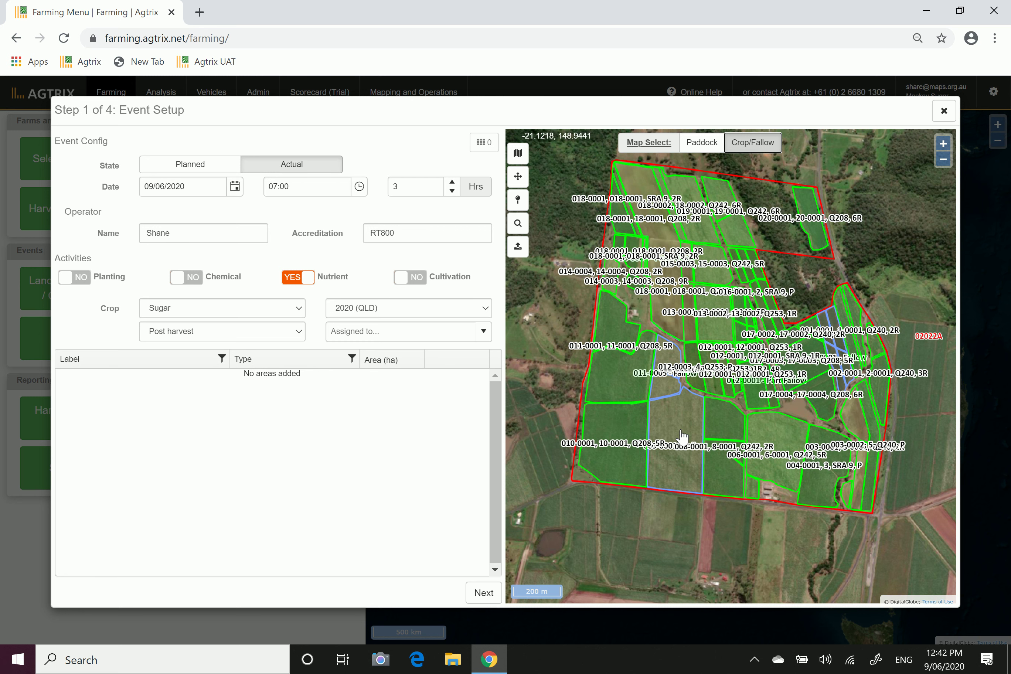
{"action": "scroll", "coordinate": [682, 437], "scroll_direction": "up", "scroll_amount": 3}
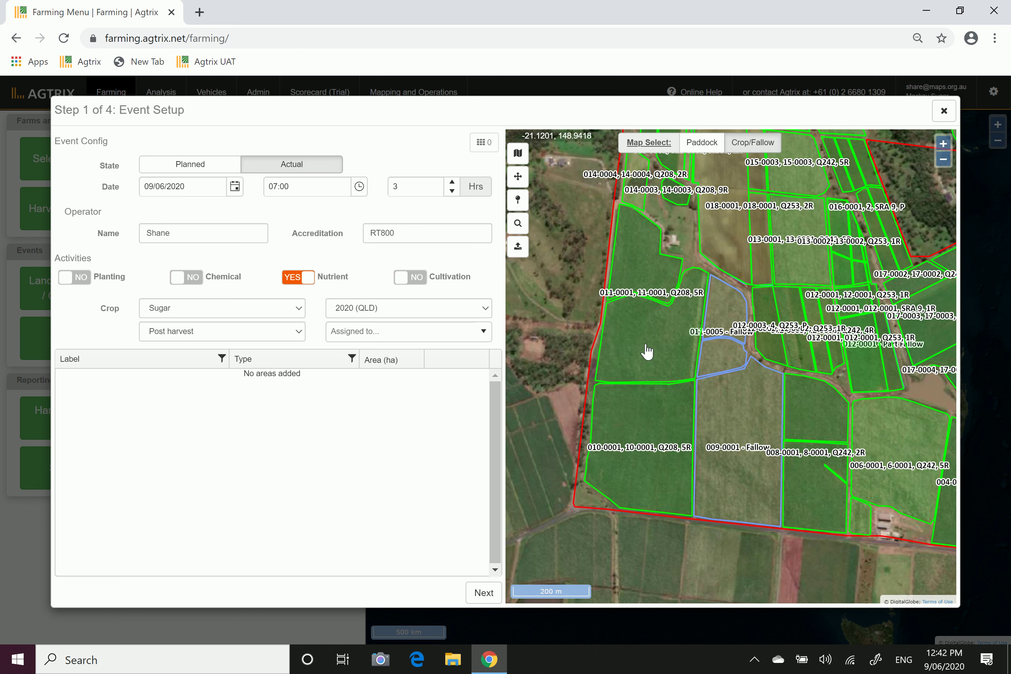
{"action": "left_click", "coordinate": [644, 342]}
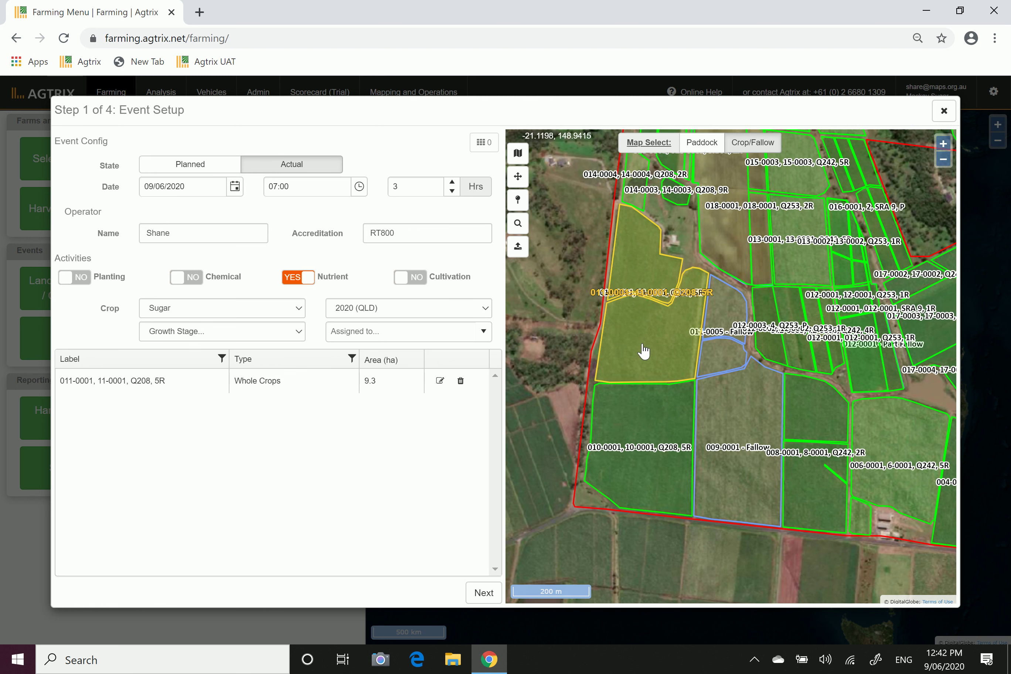
{"action": "left_click", "coordinate": [639, 423]}
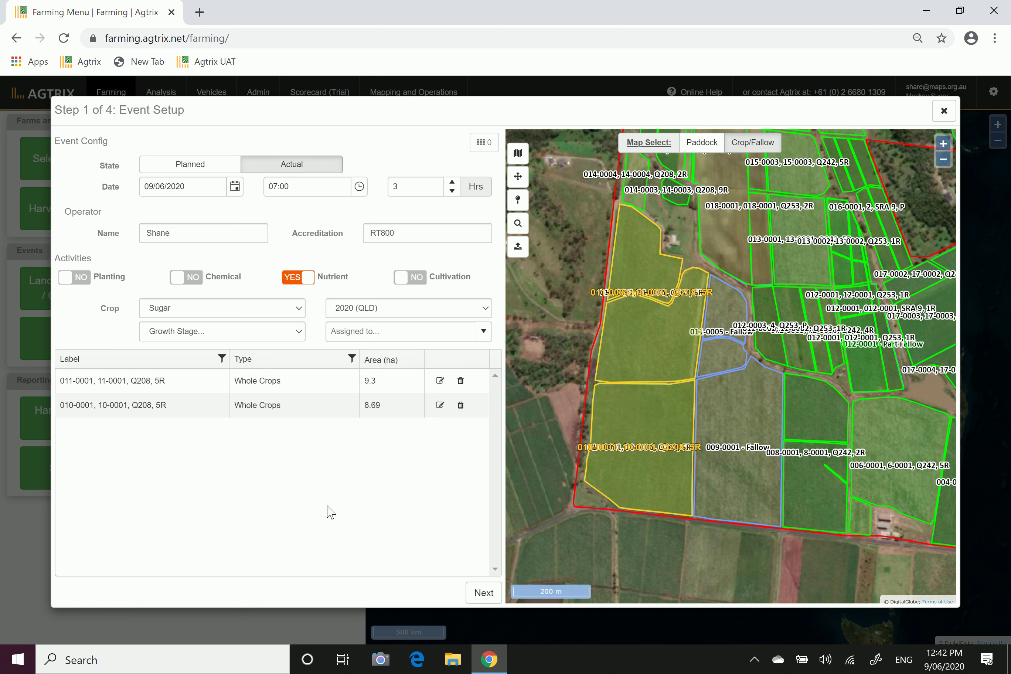
{"action": "left_click", "coordinate": [735, 422]}
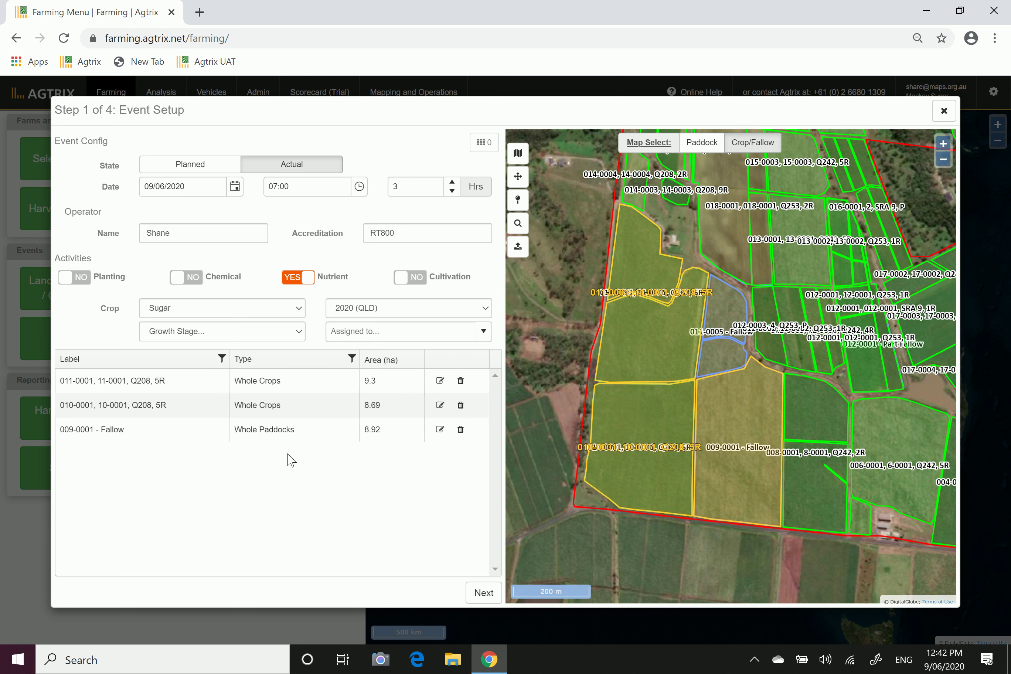
{"action": "left_click", "coordinate": [461, 431]}
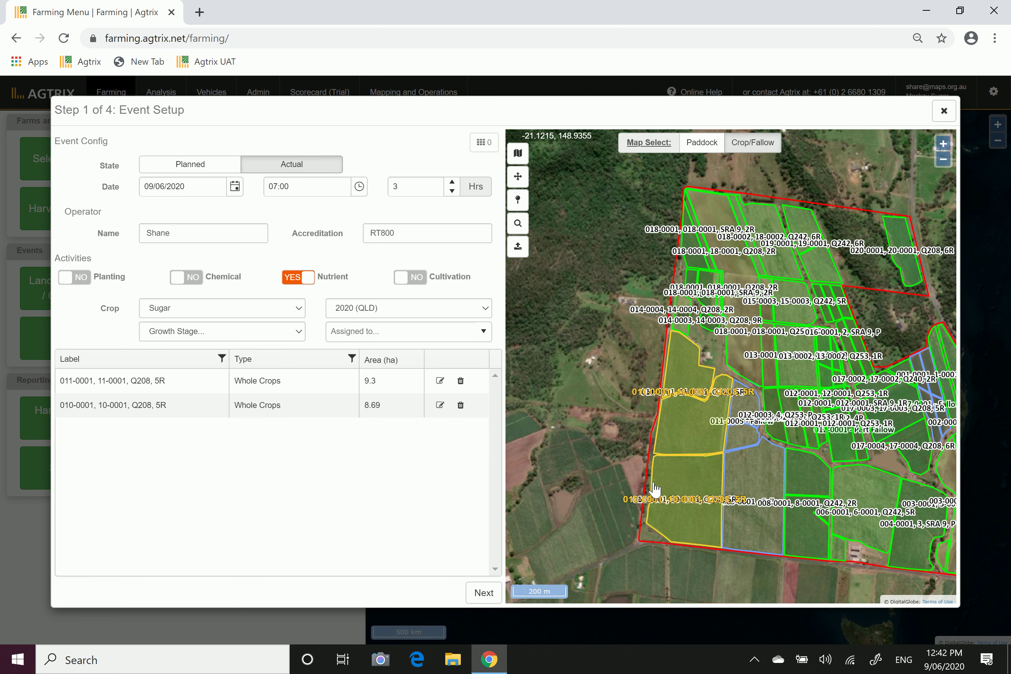
{"action": "scroll", "coordinate": [769, 481], "scroll_direction": "up", "scroll_amount": 1}
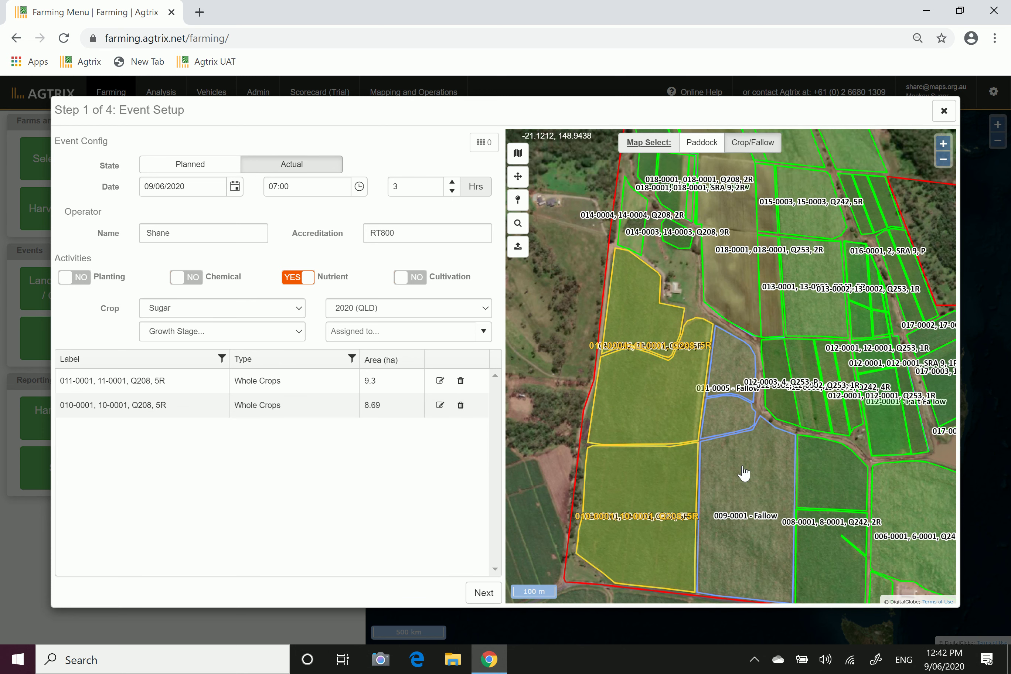
{"action": "left_click", "coordinate": [735, 473]}
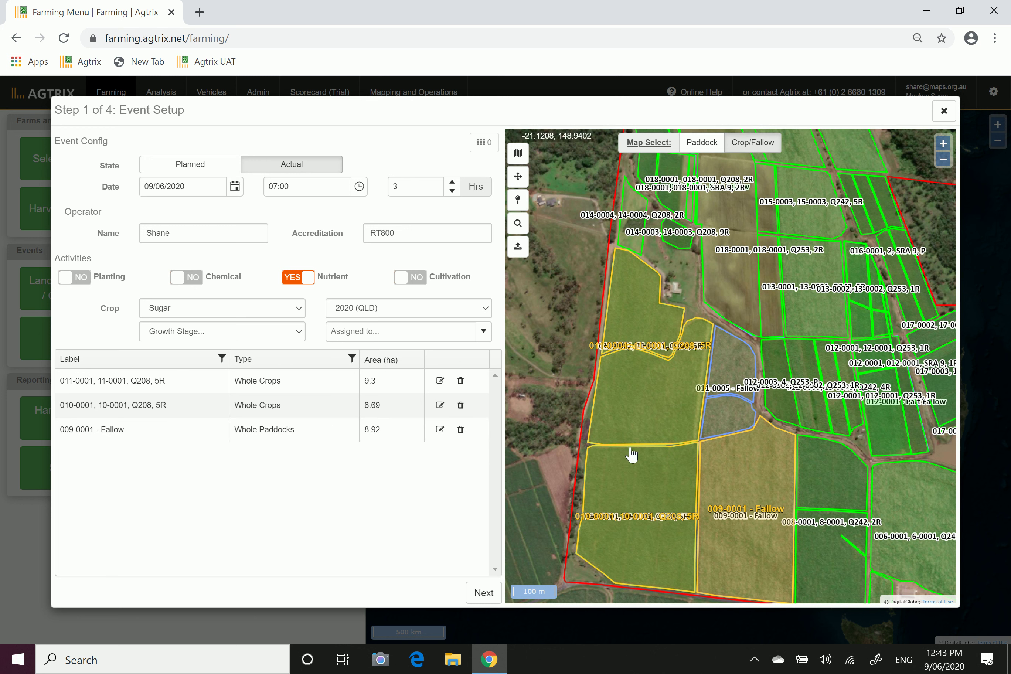
{"action": "left_click", "coordinate": [758, 473]}
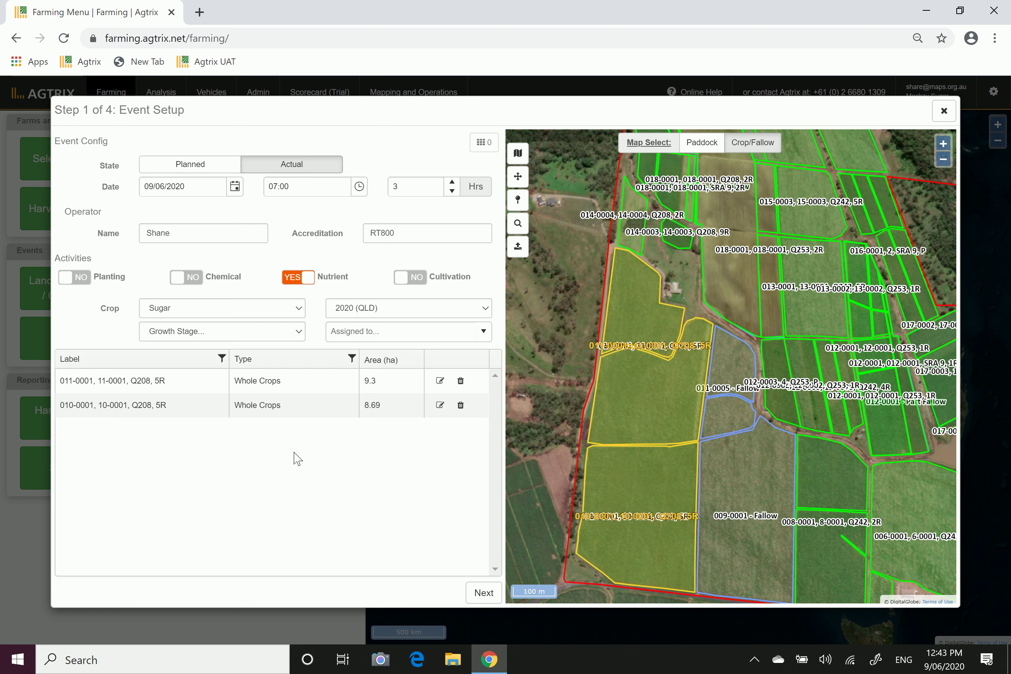
{"action": "left_click_drag", "start_coordinate": [721, 482], "coordinate": [741, 421]}
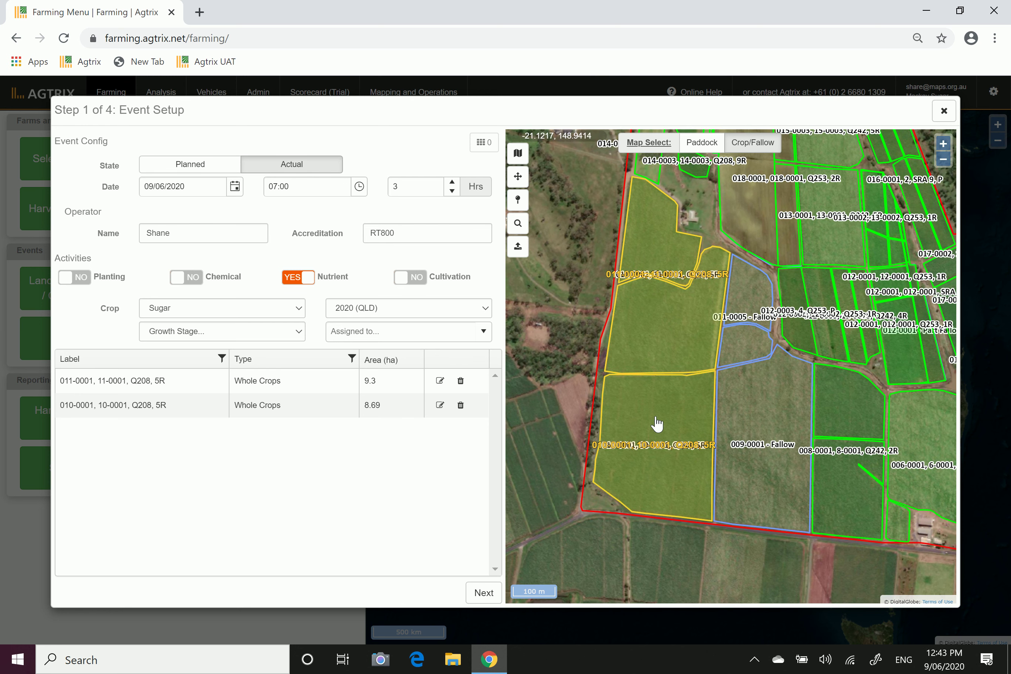
{"action": "scroll", "coordinate": [658, 424], "scroll_direction": "up", "scroll_amount": 1}
{"action": "left_click_drag", "start_coordinate": [668, 409], "coordinate": [684, 333]}
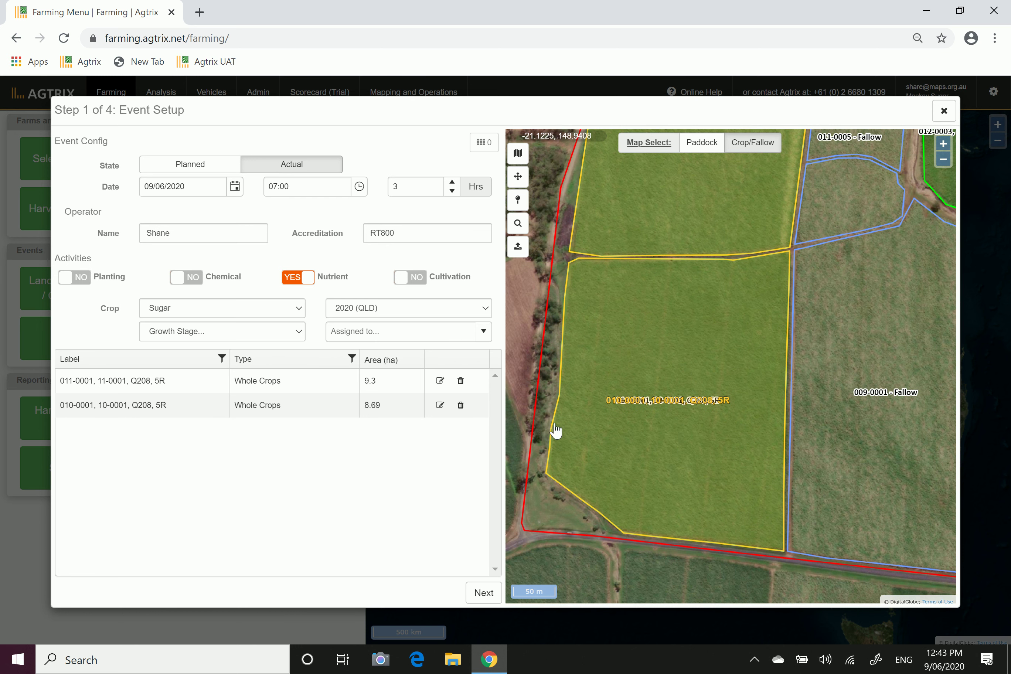
{"action": "left_click", "coordinate": [657, 375]}
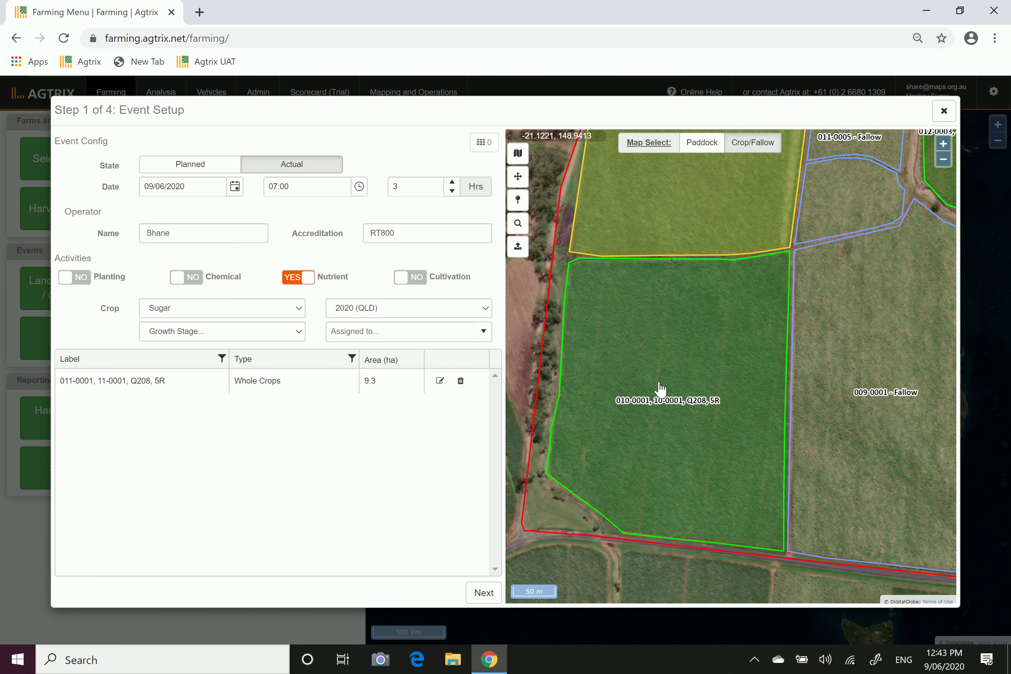
{"action": "left_click", "coordinate": [674, 347]}
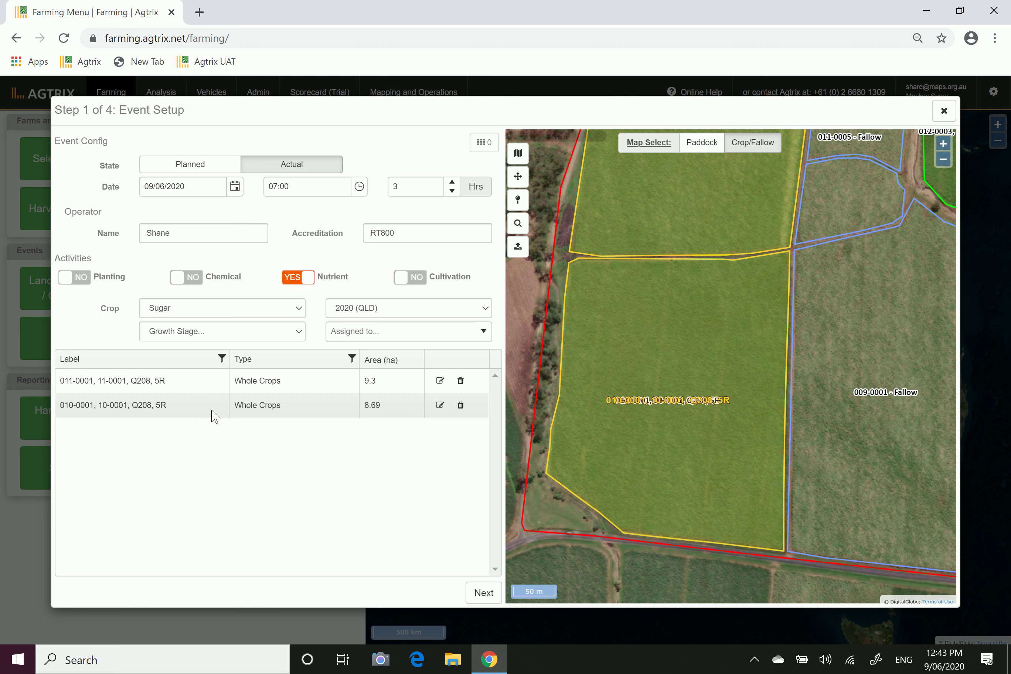
Open the boundary editor for paddock 010-0001 and delete its existing shape
{"action": "left_click", "coordinate": [440, 406]}
{"action": "scroll", "coordinate": [469, 387], "scroll_direction": "down", "scroll_amount": 1}
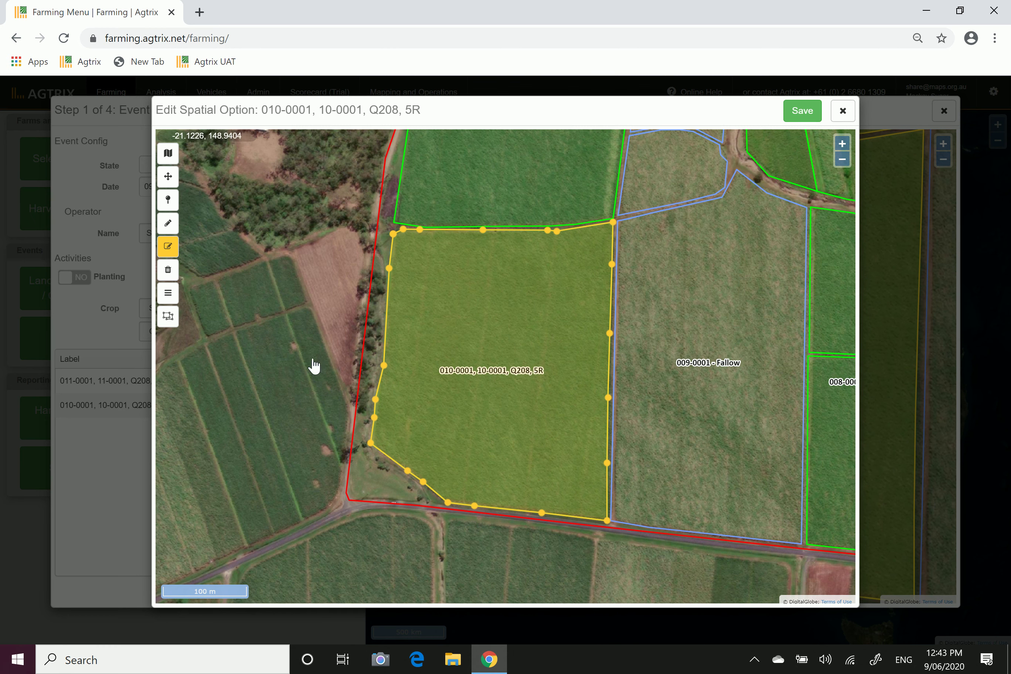
{"action": "left_click", "coordinate": [167, 271]}
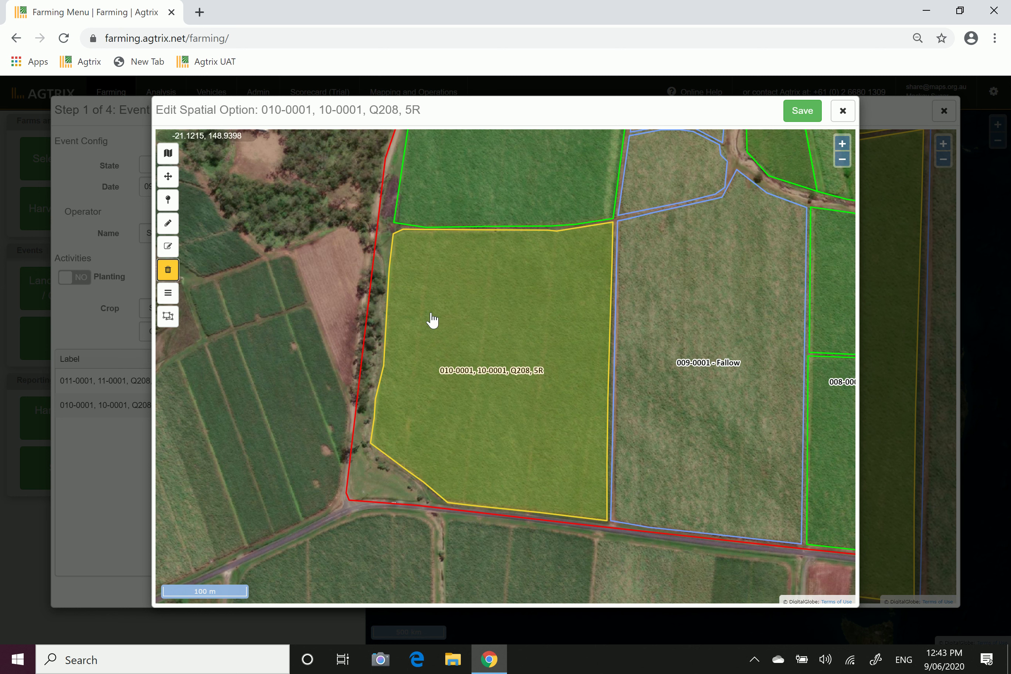
{"action": "left_click", "coordinate": [500, 346]}
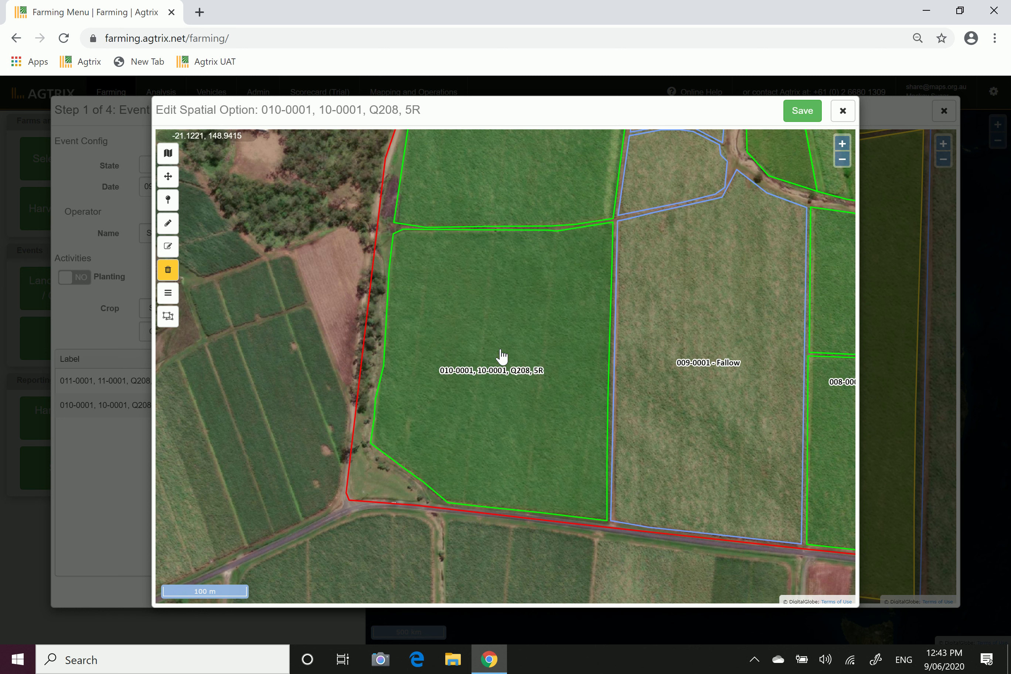
Draw a new polygon over the western strip of 010-0001 (3.69 ha) and save it
{"action": "left_click", "coordinate": [171, 229]}
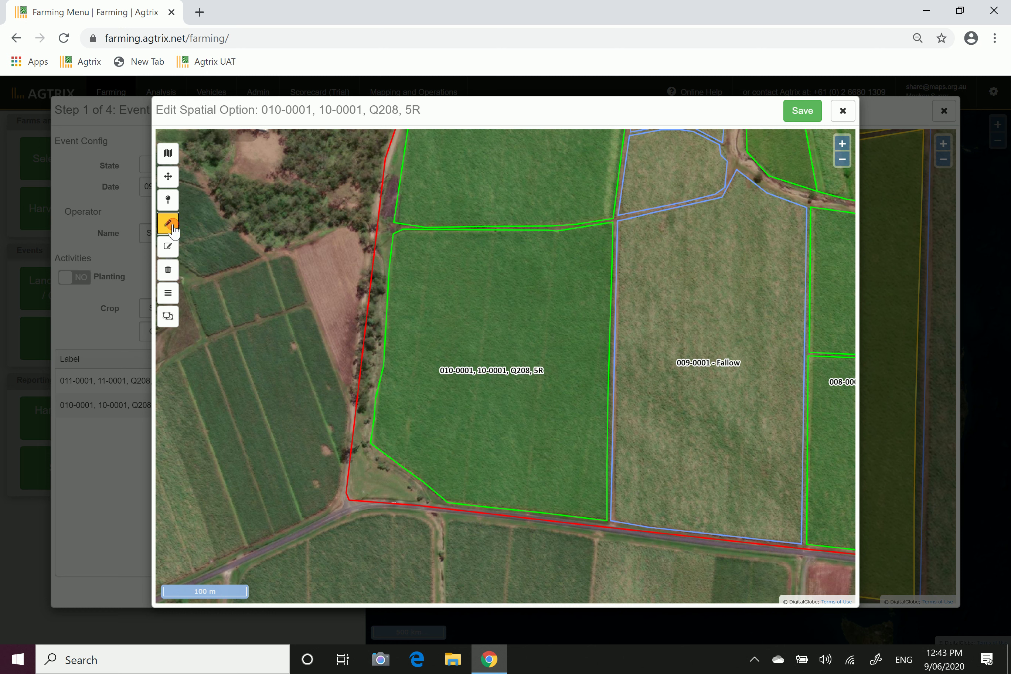
{"action": "left_click", "coordinate": [404, 229]}
{"action": "left_click", "coordinate": [393, 234]}
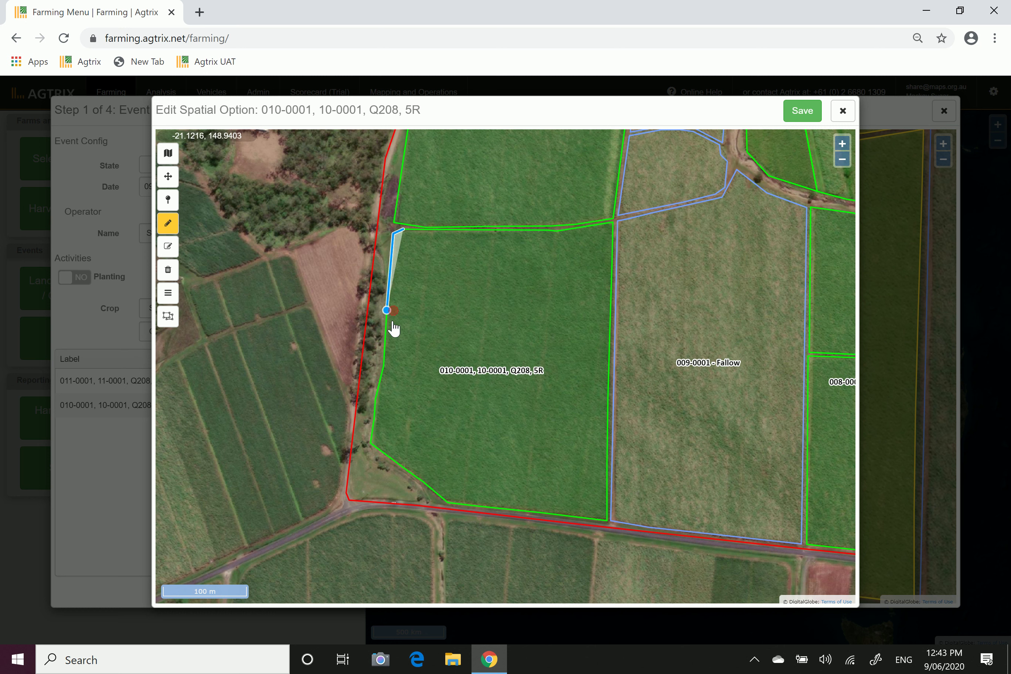
{"action": "left_click", "coordinate": [383, 376]}
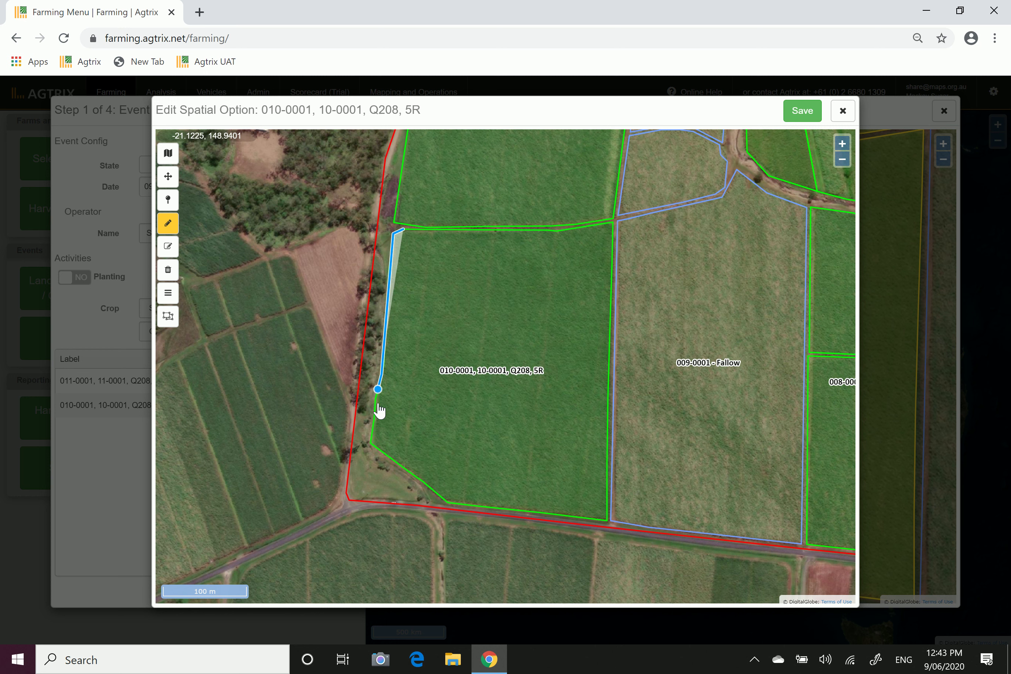
{"action": "left_click", "coordinate": [377, 399]}
{"action": "left_click", "coordinate": [447, 504]}
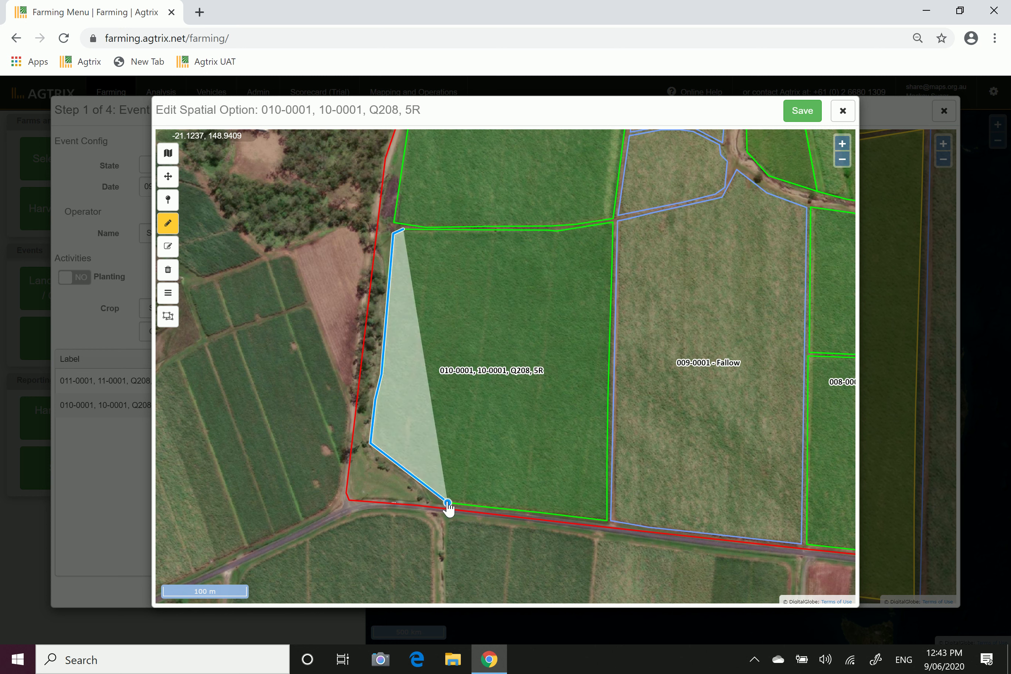
{"action": "left_click", "coordinate": [488, 507]}
{"action": "left_click", "coordinate": [485, 360]}
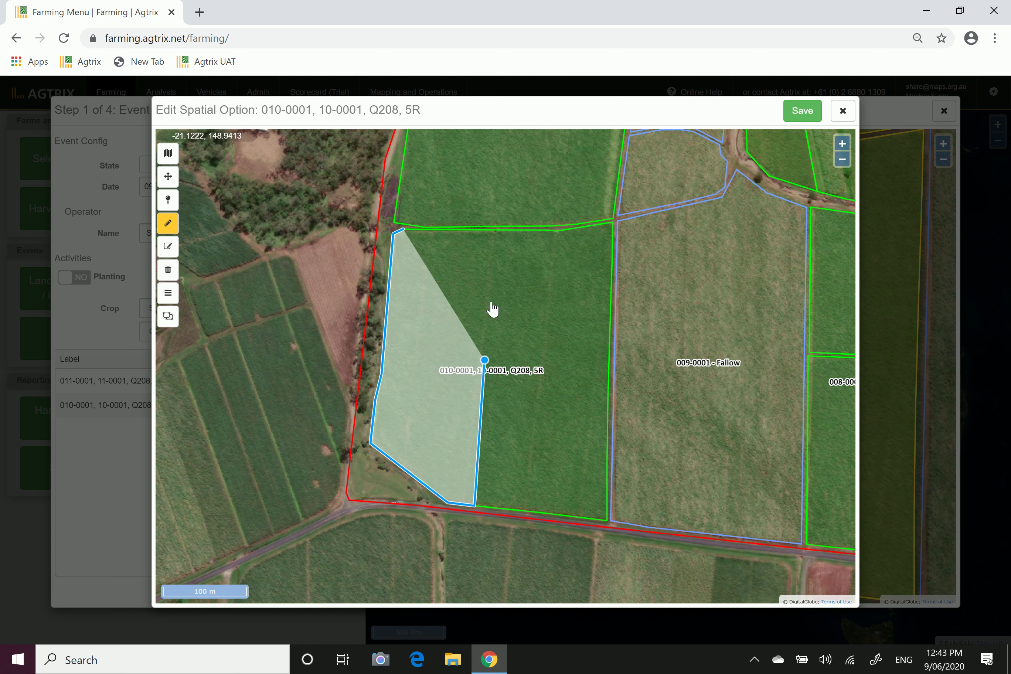
{"action": "left_click", "coordinate": [496, 231]}
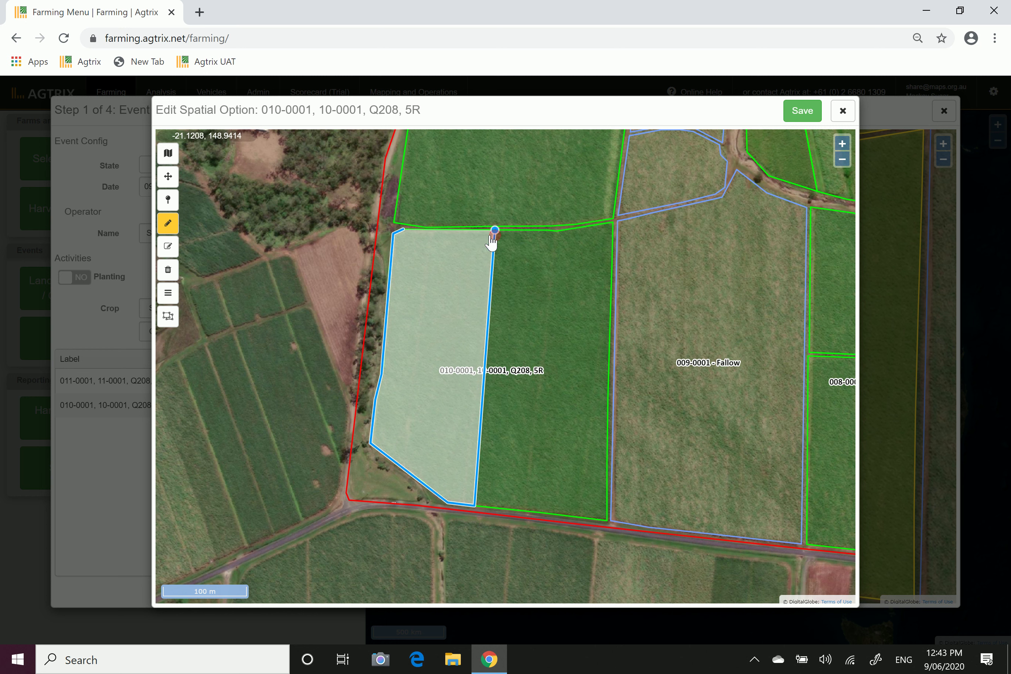
{"action": "left_click", "coordinate": [420, 229]}
{"action": "left_click", "coordinate": [419, 230]}
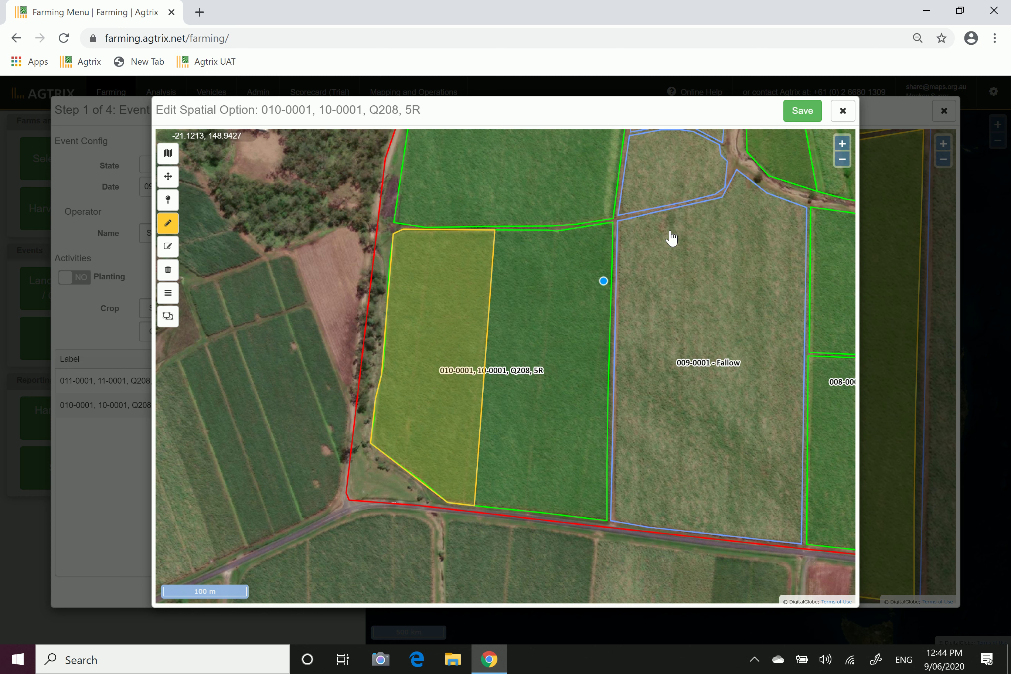
{"action": "left_click", "coordinate": [802, 113]}
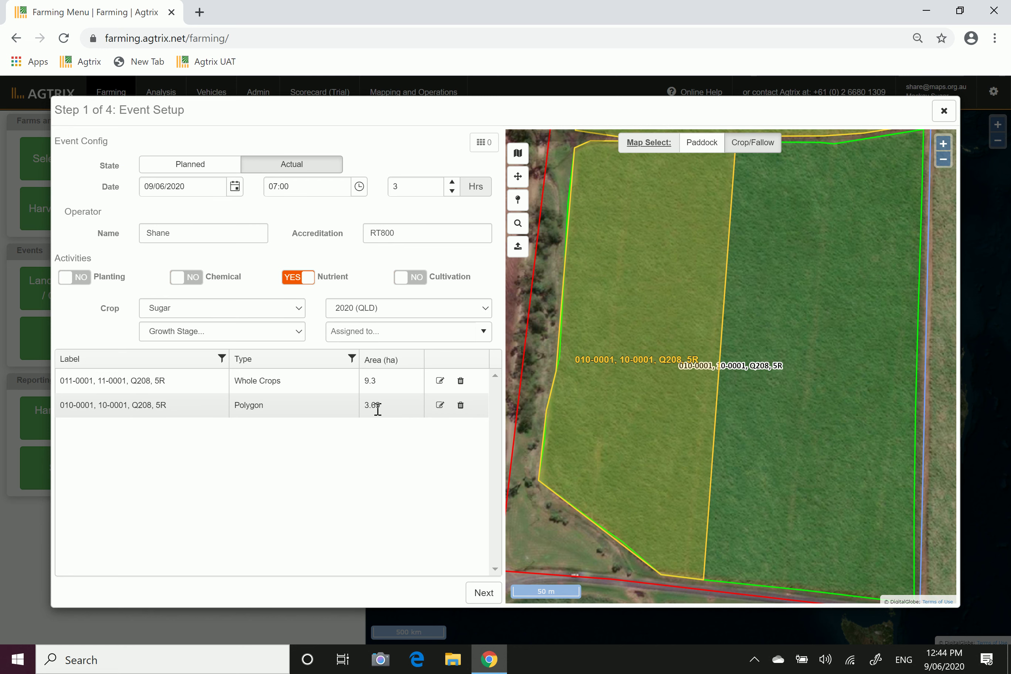
{"action": "scroll", "coordinate": [681, 261], "scroll_direction": "down", "scroll_amount": 4}
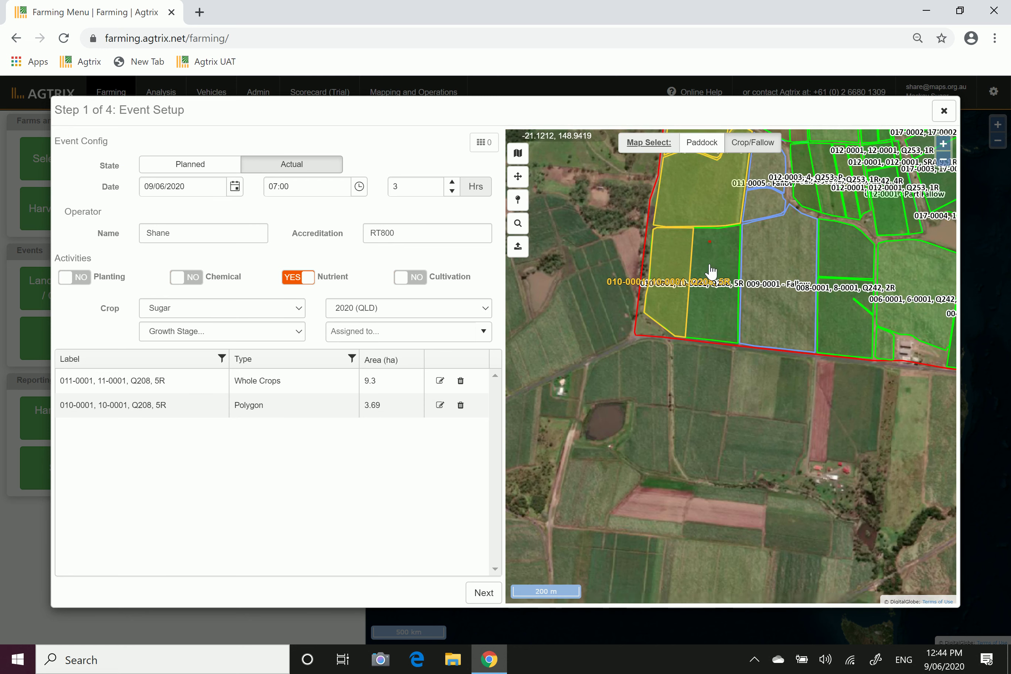
{"action": "scroll", "coordinate": [699, 334], "scroll_direction": "up", "scroll_amount": 1}
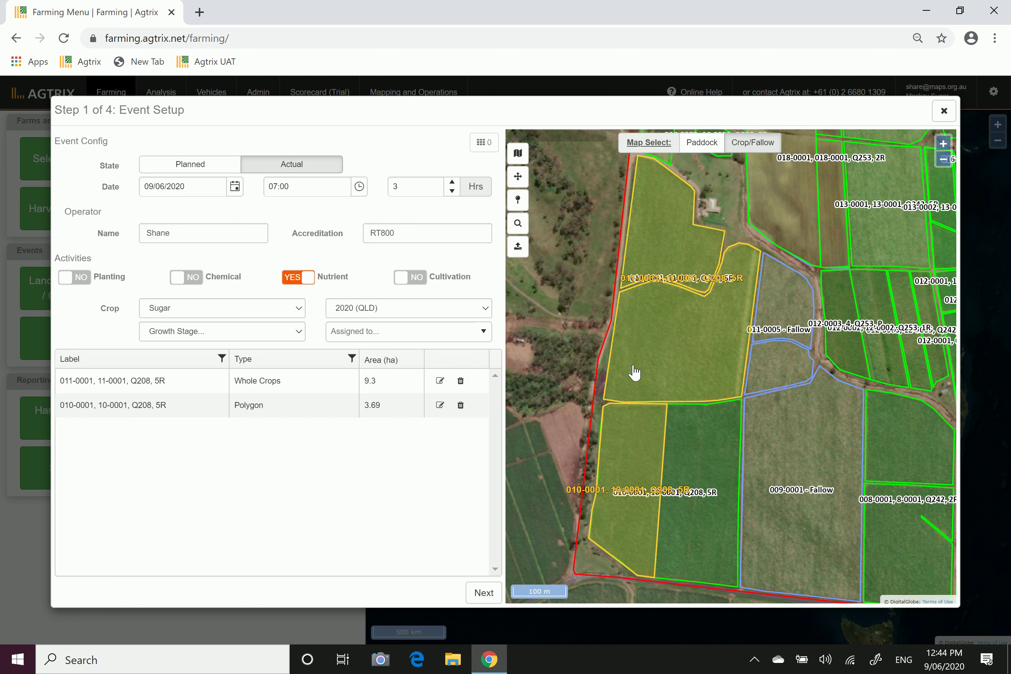
On the Nutrient step, choose Nitra-King (S) as the blend (N 27%, K 17%, S 3%)
{"action": "left_click", "coordinate": [492, 597]}
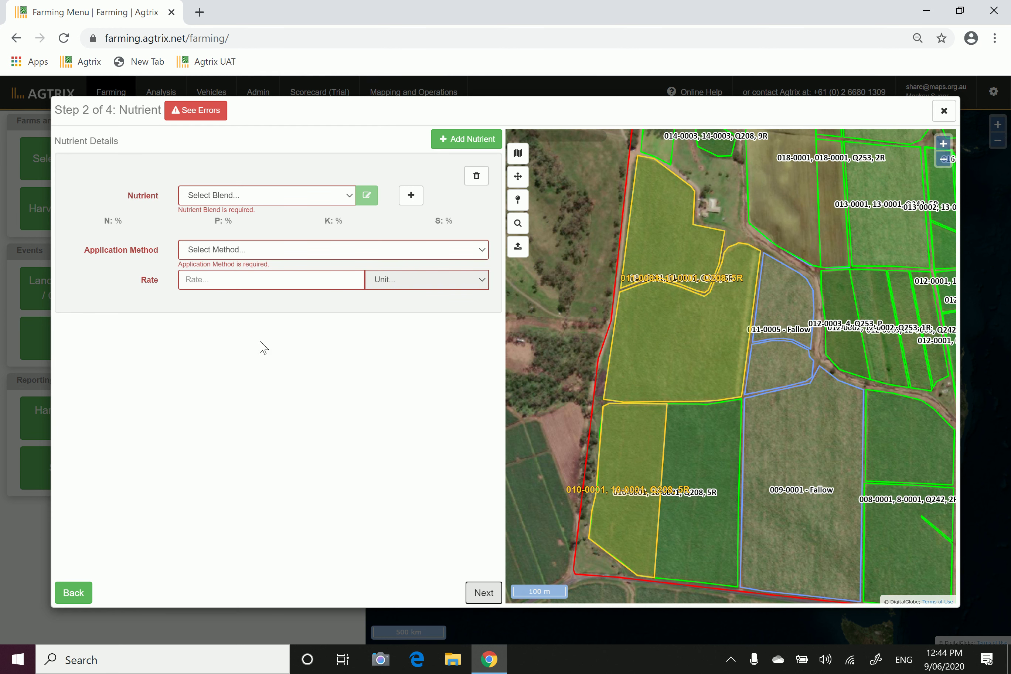
{"action": "left_click", "coordinate": [346, 200]}
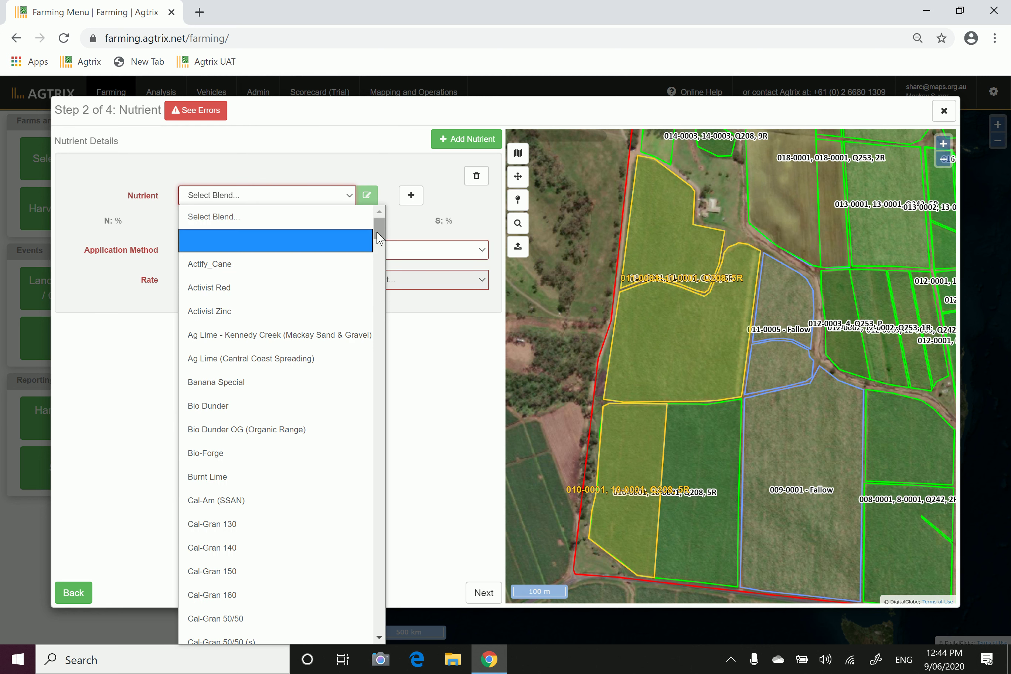
{"action": "mouse_move", "coordinate": [380, 239]}
{"action": "left_mouse_down"}
{"action": "mouse_move", "coordinate": [375, 356]}
{"action": "mouse_move", "coordinate": [378, 226]}
{"action": "left_mouse_up"}
{"action": "left_click", "coordinate": [294, 204]}
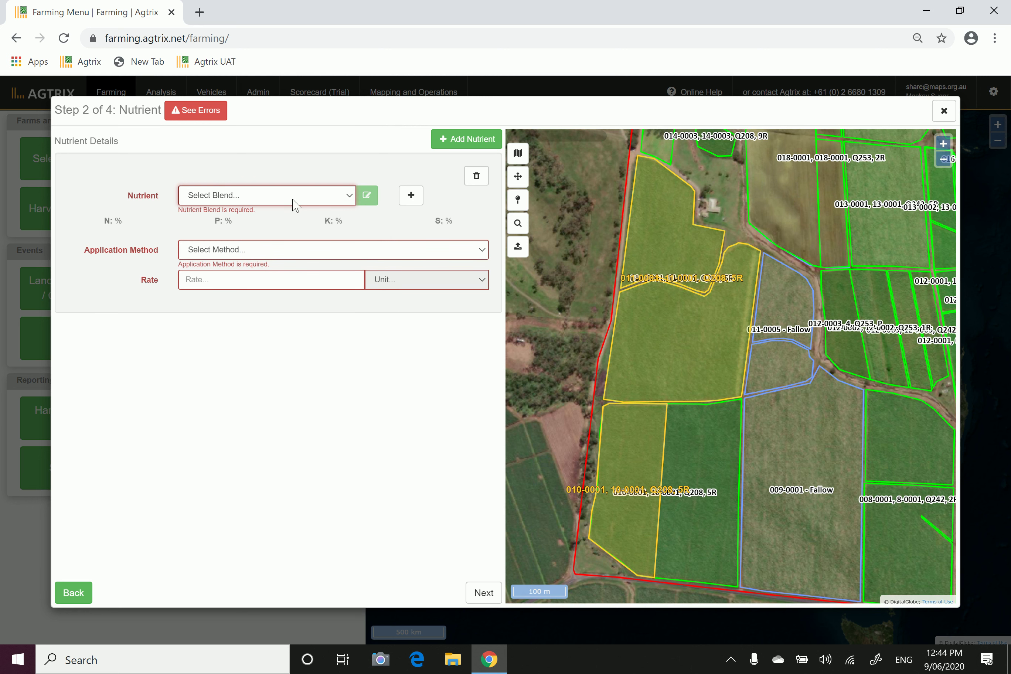
{"action": "key", "text": "d"}
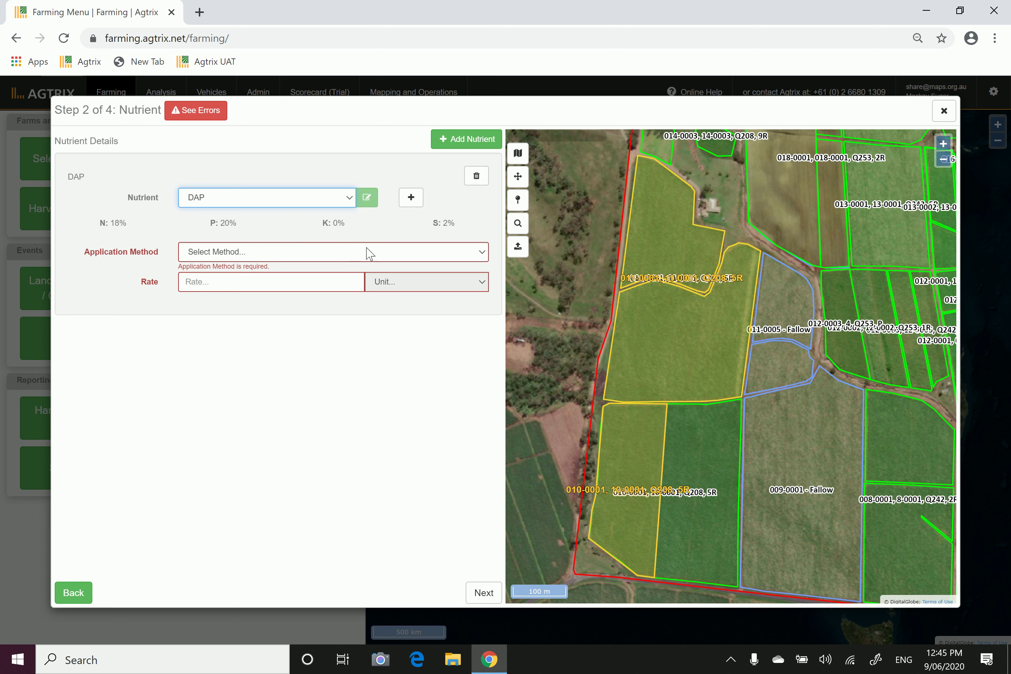
{"action": "left_click", "coordinate": [350, 199]}
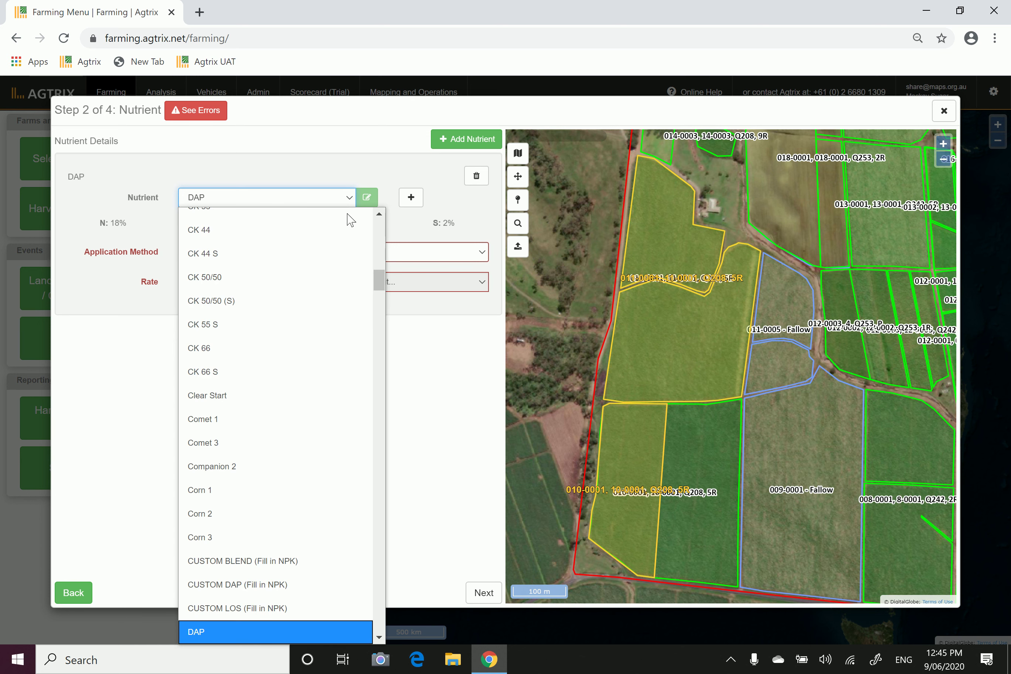
{"action": "scroll", "coordinate": [350, 234], "scroll_direction": "up", "scroll_amount": 1}
{"action": "left_click_drag", "start_coordinate": [386, 283], "coordinate": [390, 446]}
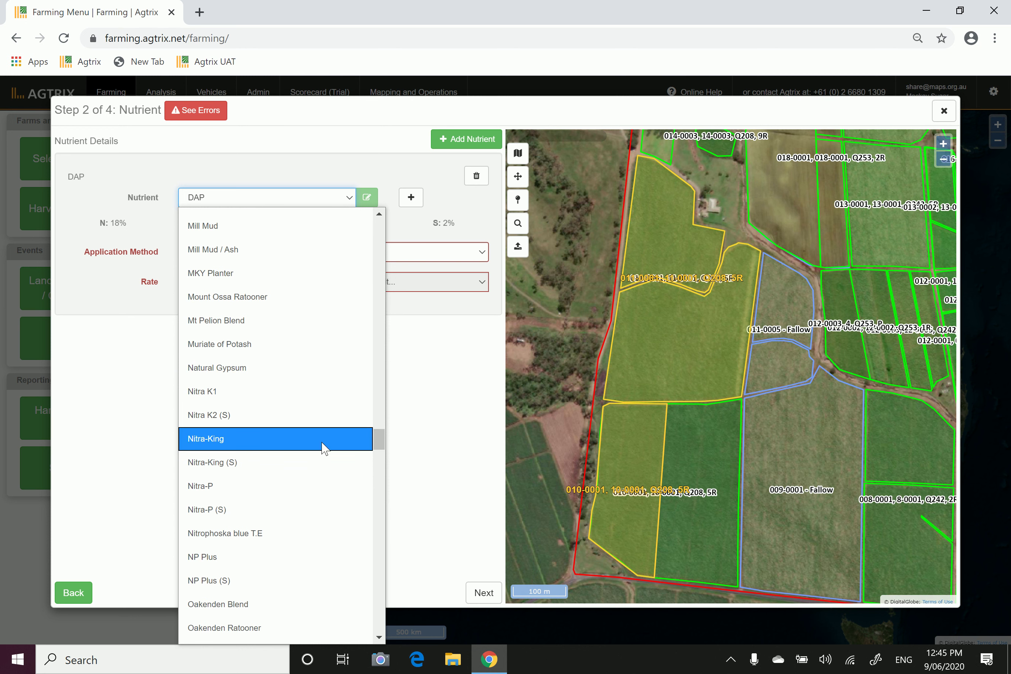
{"action": "left_click", "coordinate": [322, 461]}
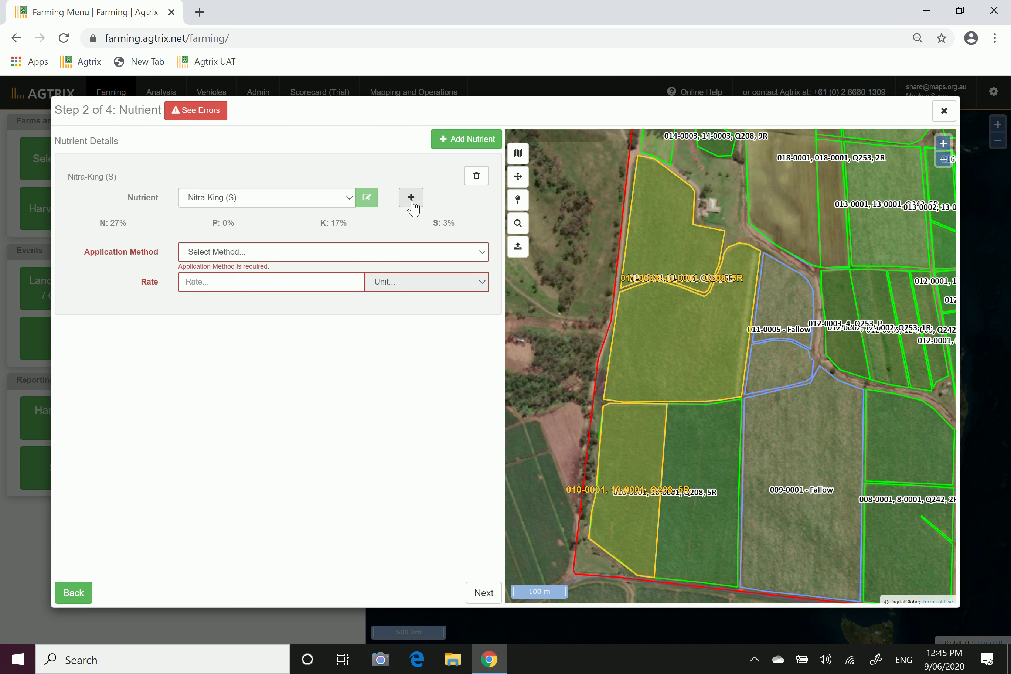
{"action": "left_click", "coordinate": [410, 199]}
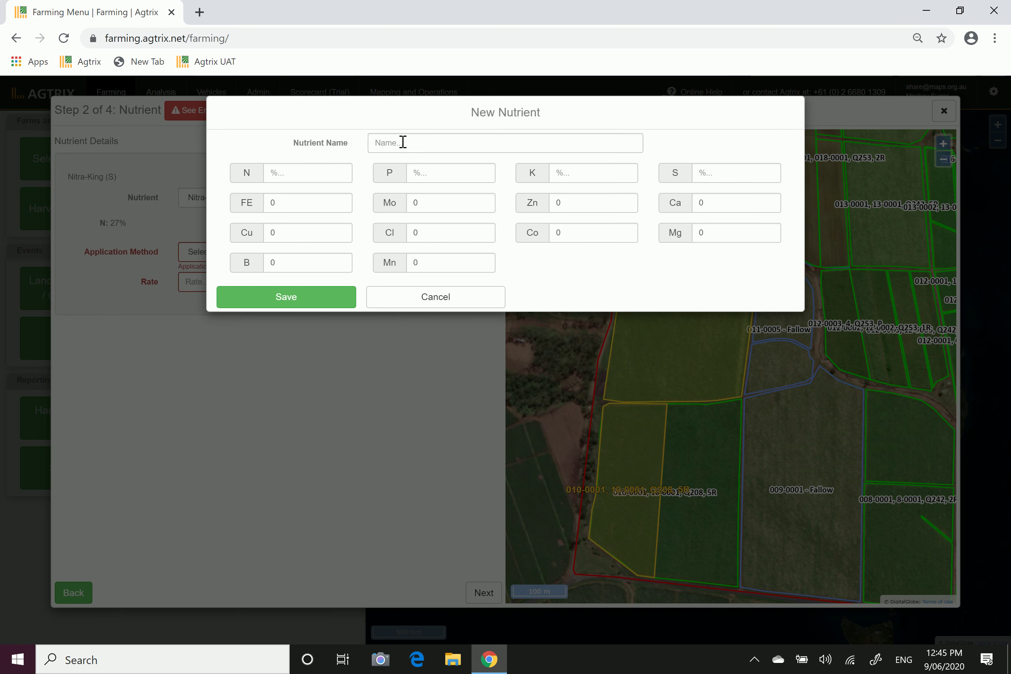
{"action": "left_click", "coordinate": [403, 142]}
{"action": "type", "text": "s"}
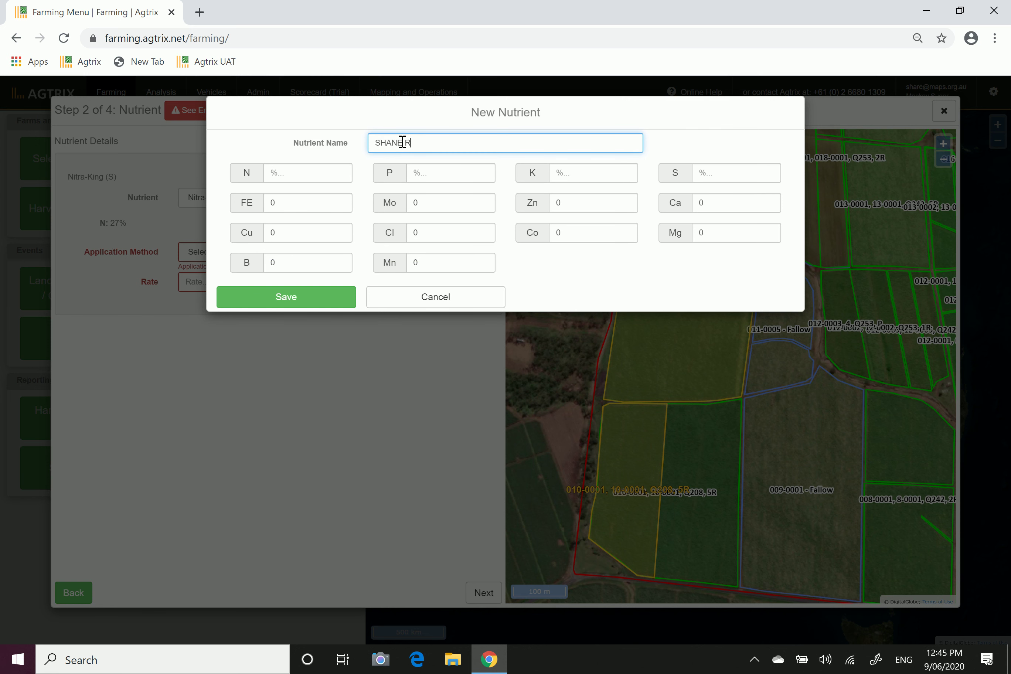
{"action": "type", "text": "HANE RATOON CUSTOM BLEND"}
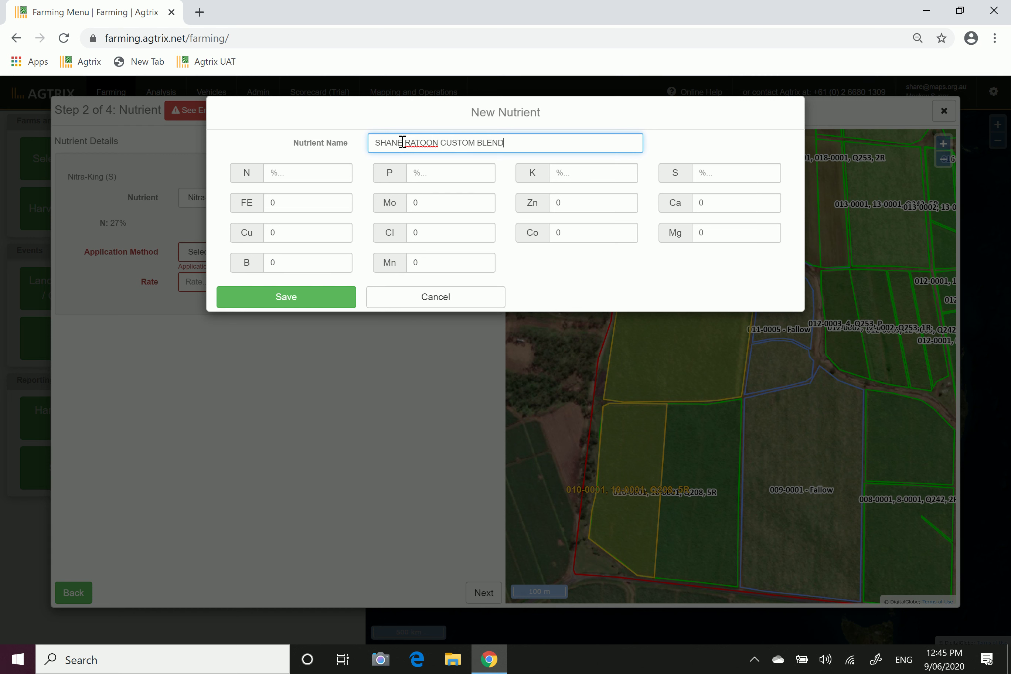
{"action": "left_click", "coordinate": [305, 173]}
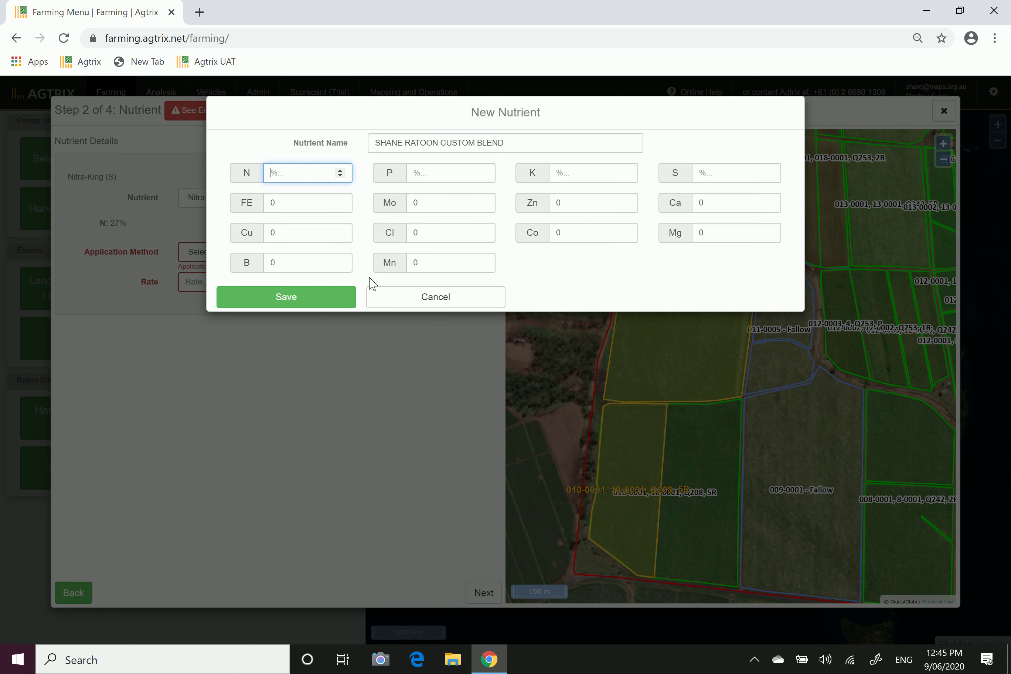
{"action": "left_click", "coordinate": [431, 300]}
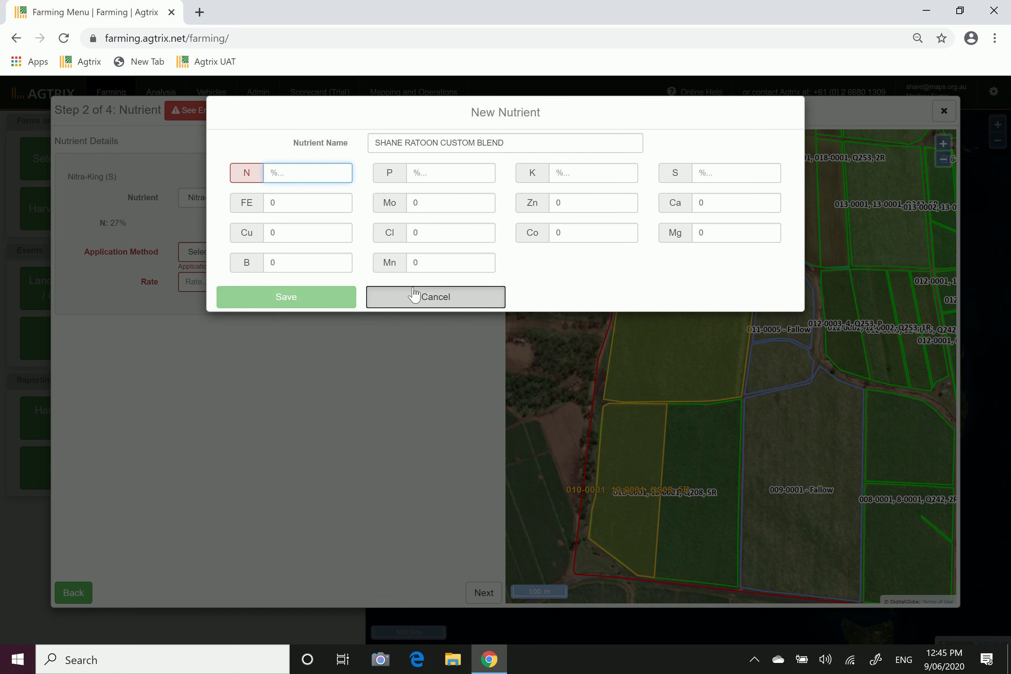
{"action": "left_click", "coordinate": [349, 198]}
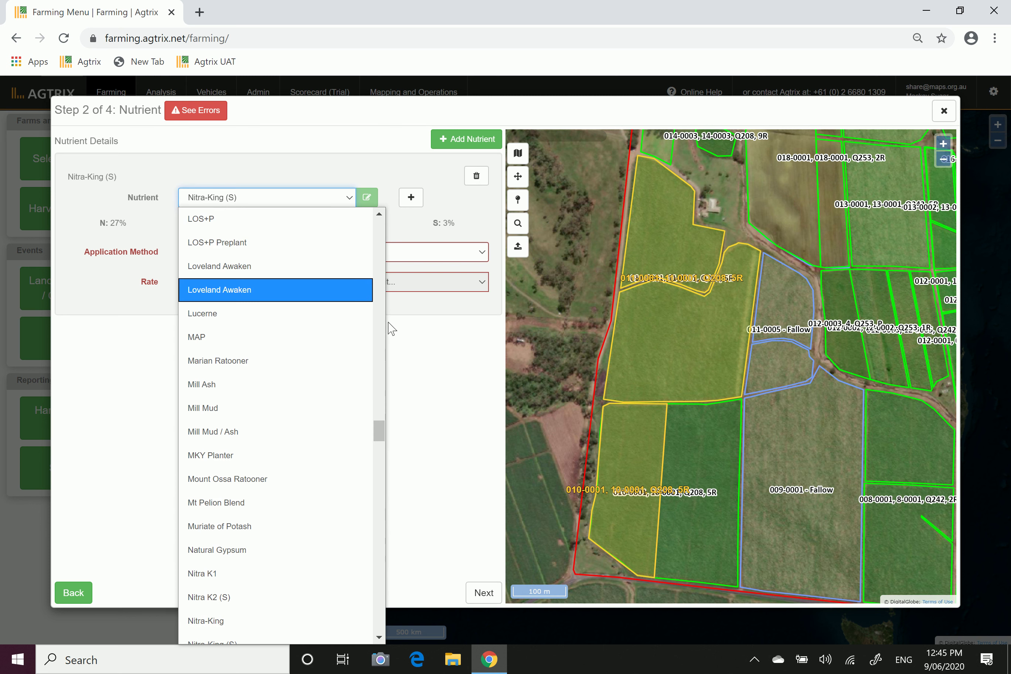
Set the Nitra-King (S) application method to Stool Splitter – Subsurface - Dry
{"action": "left_click_drag", "start_coordinate": [379, 433], "coordinate": [388, 611]}
{"action": "scroll", "coordinate": [366, 305], "scroll_direction": "up", "scroll_amount": 20}
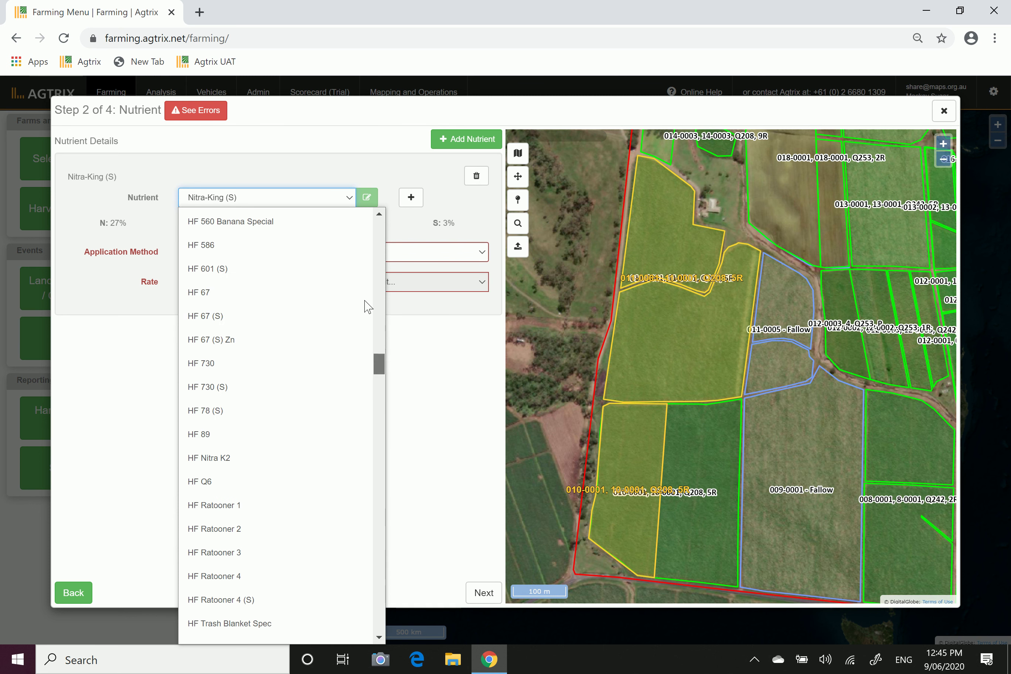
{"action": "left_click", "coordinate": [444, 402]}
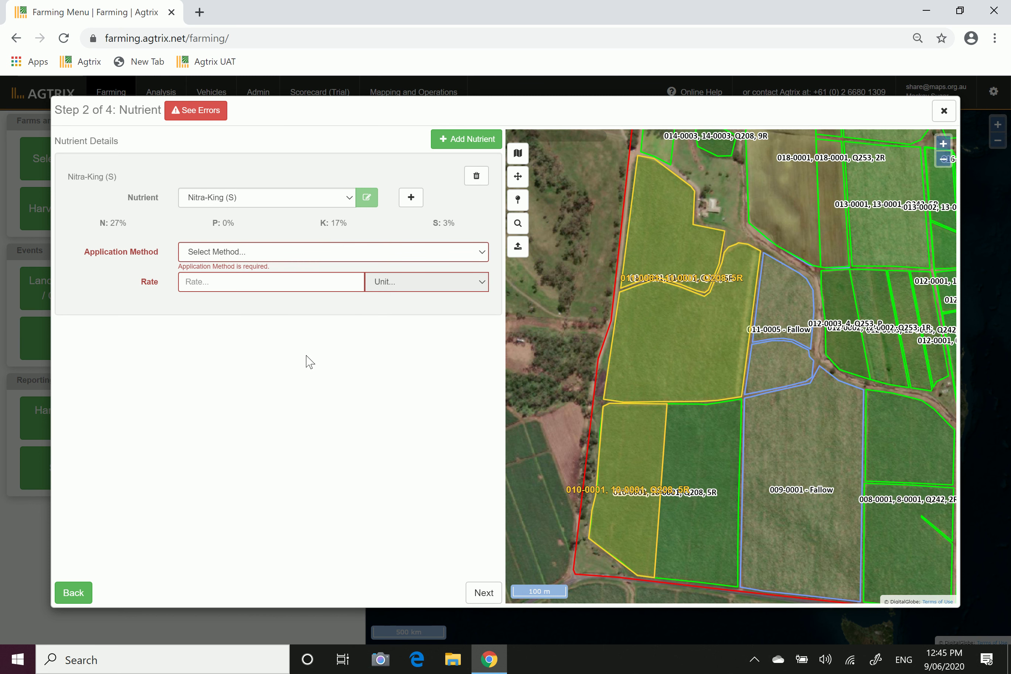
{"action": "left_click", "coordinate": [346, 201]}
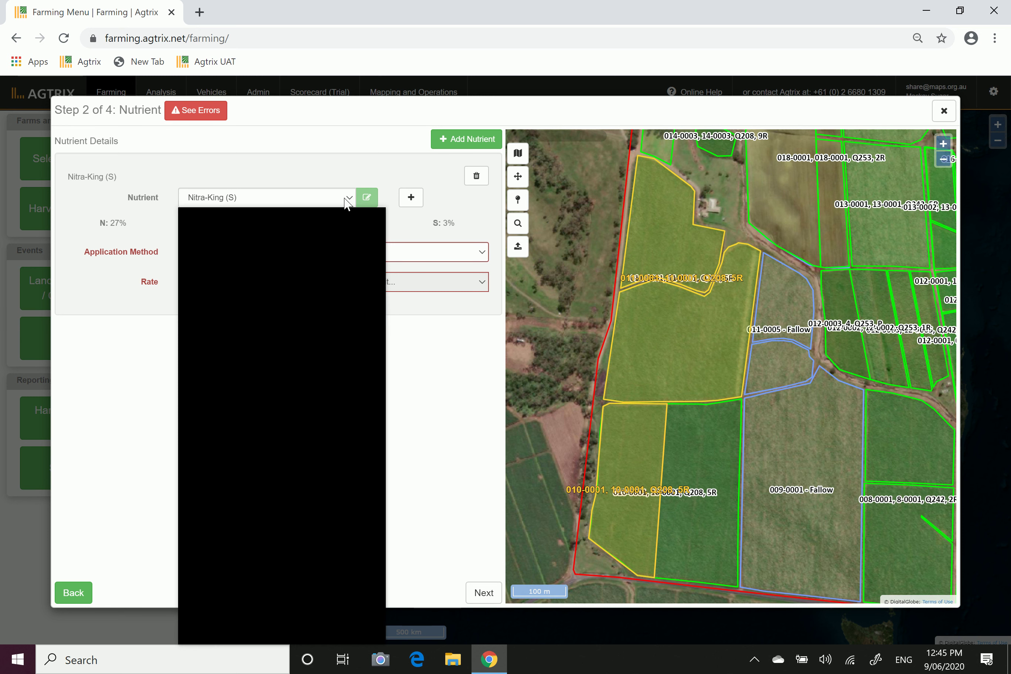
{"action": "left_click", "coordinate": [436, 361]}
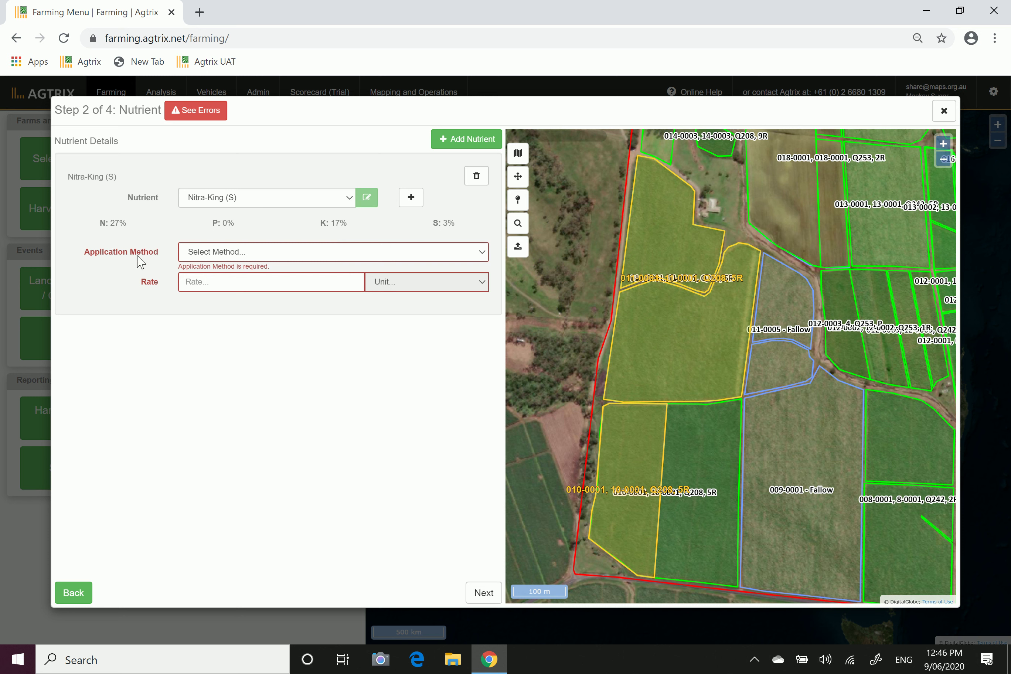
{"action": "left_click", "coordinate": [296, 259]}
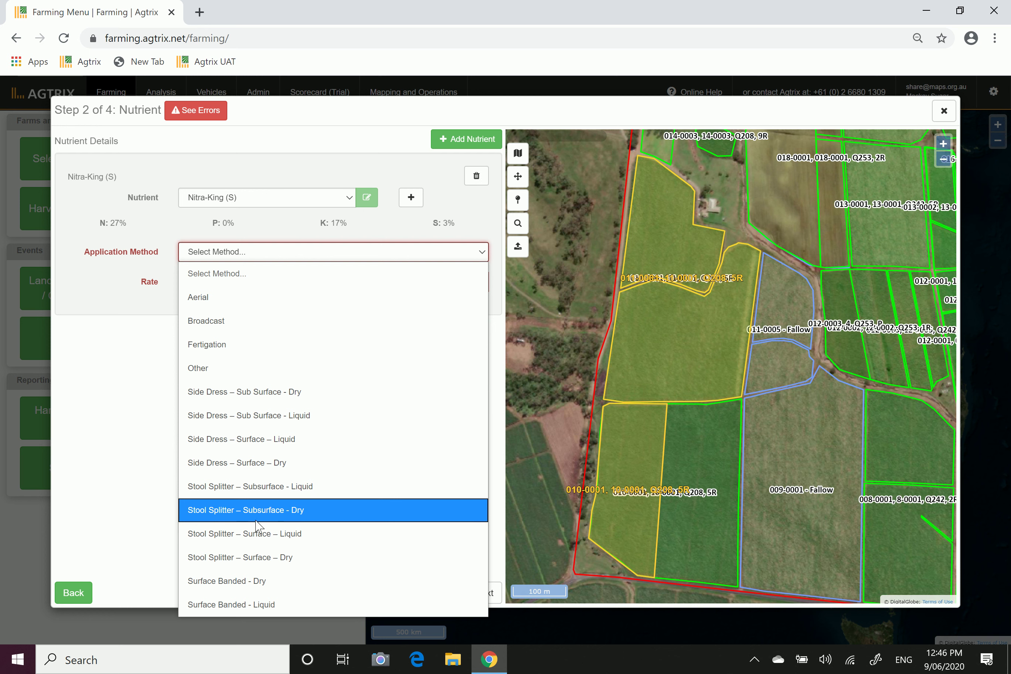
{"action": "left_click", "coordinate": [300, 517]}
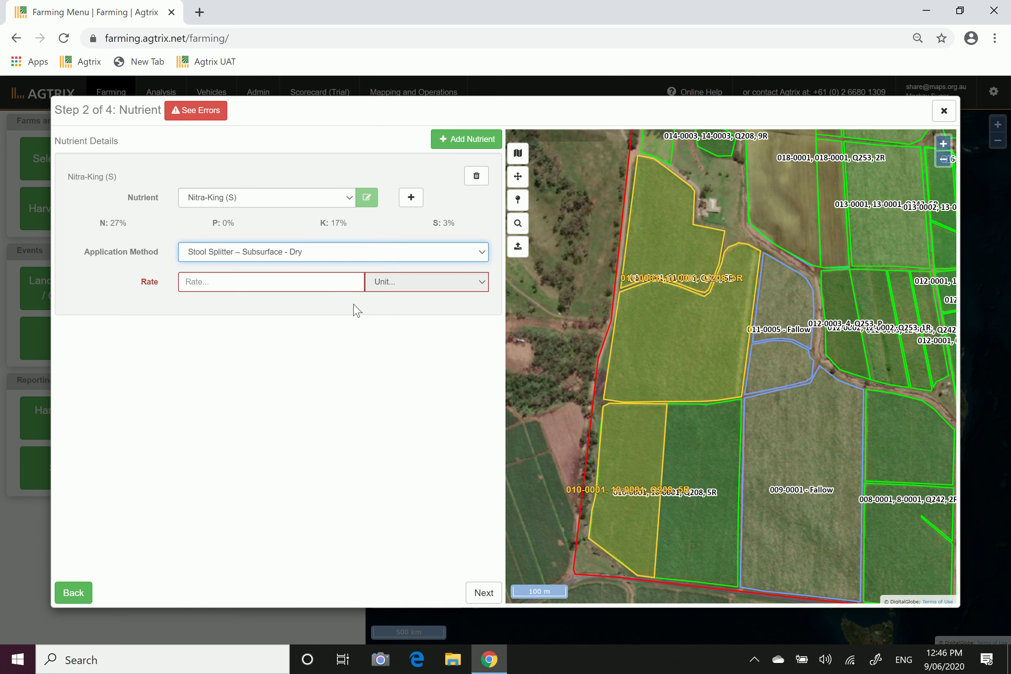
{"action": "left_click", "coordinate": [406, 256]}
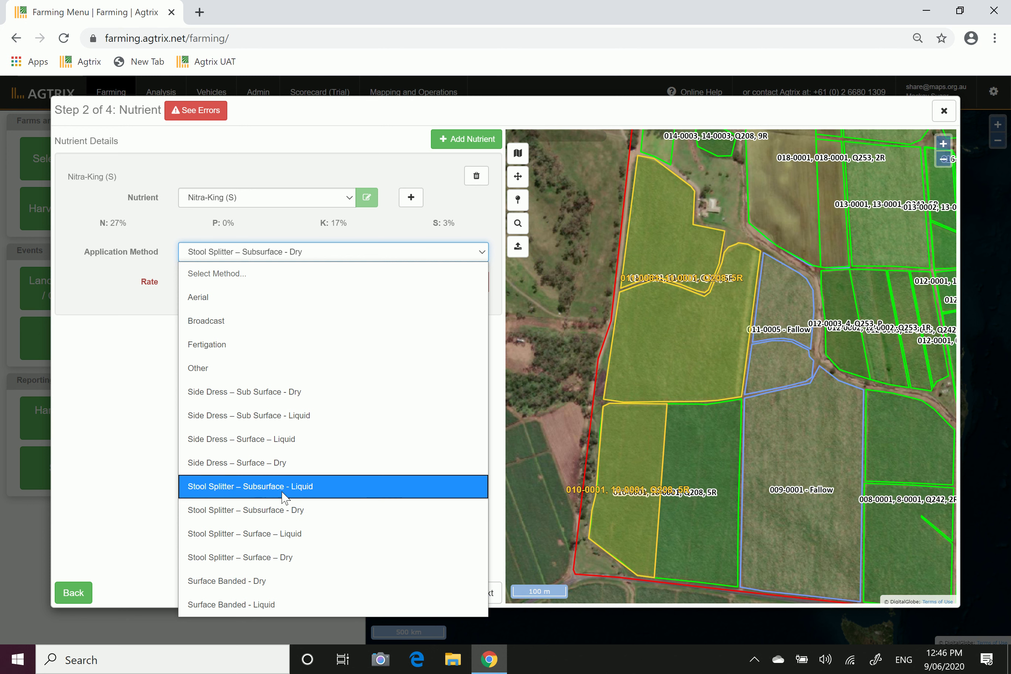
{"action": "left_click", "coordinate": [152, 446]}
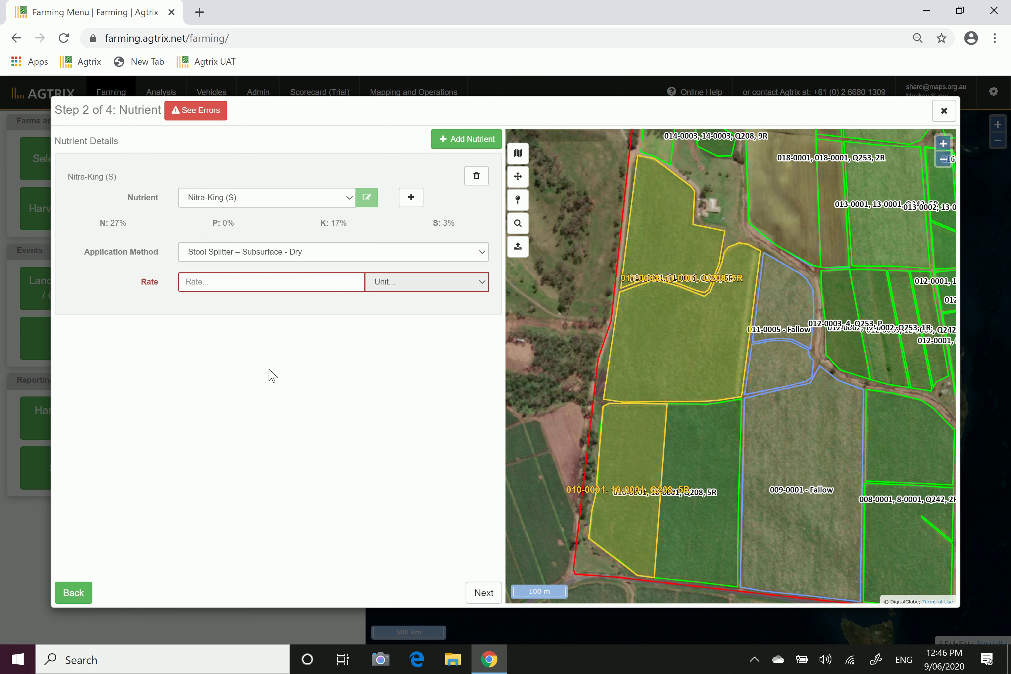
Enter an initial application rate of 300 with kg/ha as the unit
{"action": "left_click", "coordinate": [281, 281]}
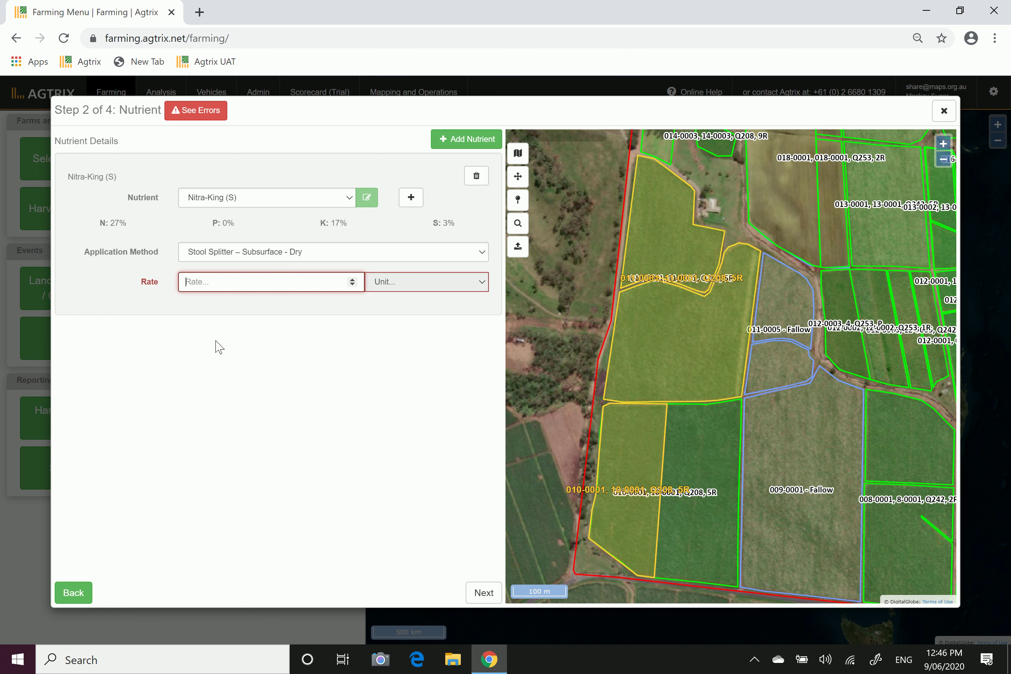
{"action": "type", "text": "3"}
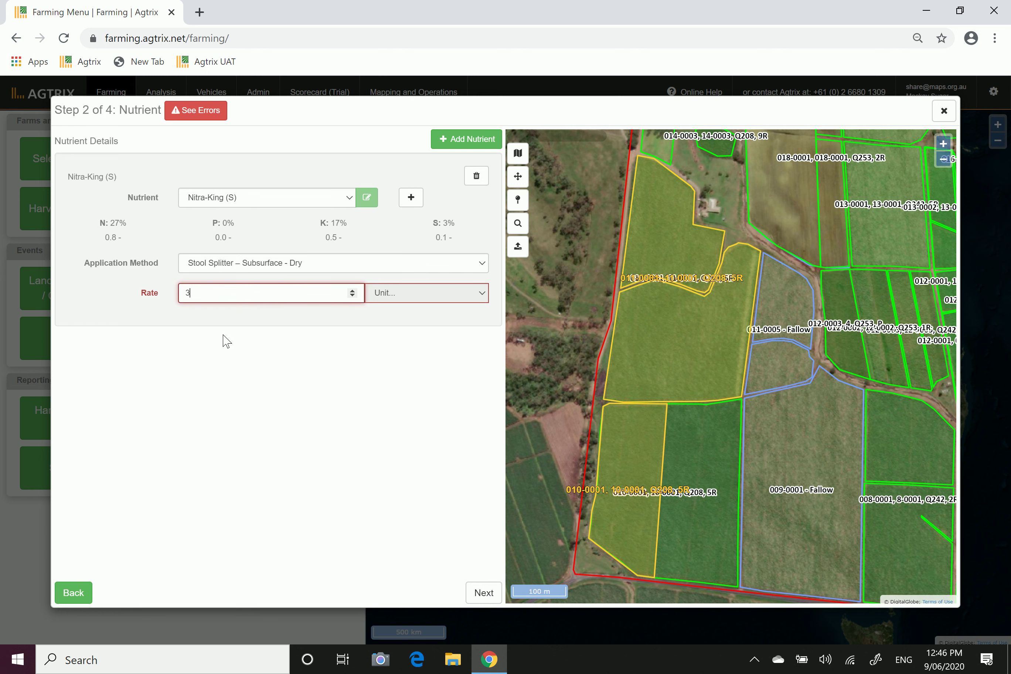
{"action": "type", "text": "00"}
{"action": "left_click", "coordinate": [226, 341]}
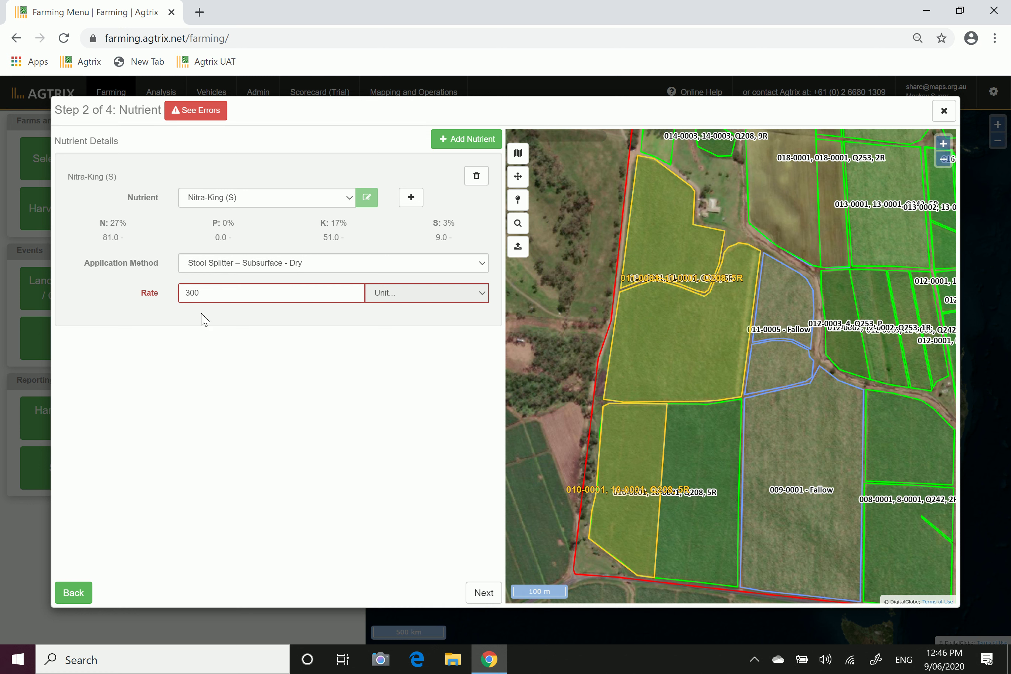
{"action": "left_click", "coordinate": [424, 301]}
{"action": "left_click", "coordinate": [445, 441]}
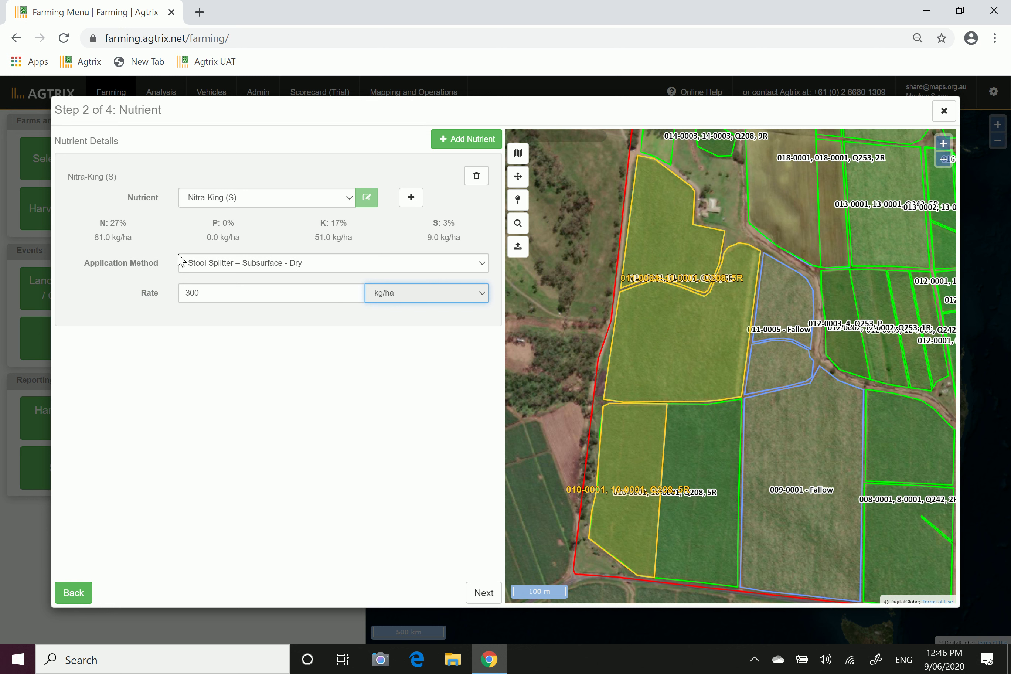
Change the rate to 580 kg/ha, giving 156.6 kg/ha N and 98.6 kg/ha K
{"action": "left_click", "coordinate": [314, 298]}
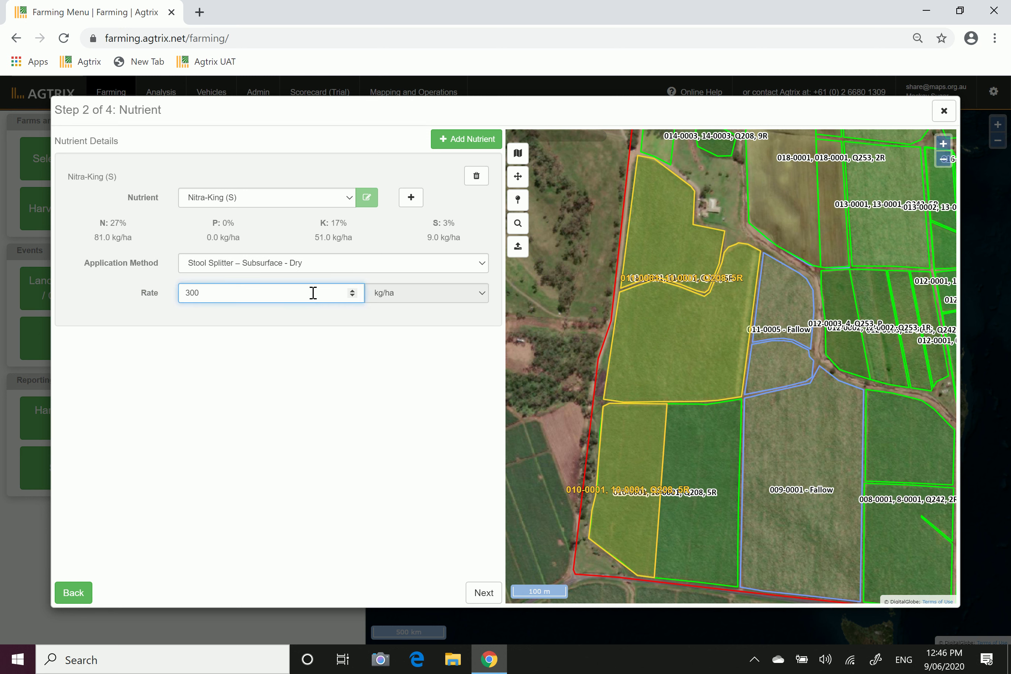
{"action": "key", "text": "BackSpace"}
{"action": "key", "text": "BackSpace"}
{"action": "key", "text": "BackSpace"}
{"action": "type", "text": "600"}
{"action": "left_click", "coordinate": [101, 250]}
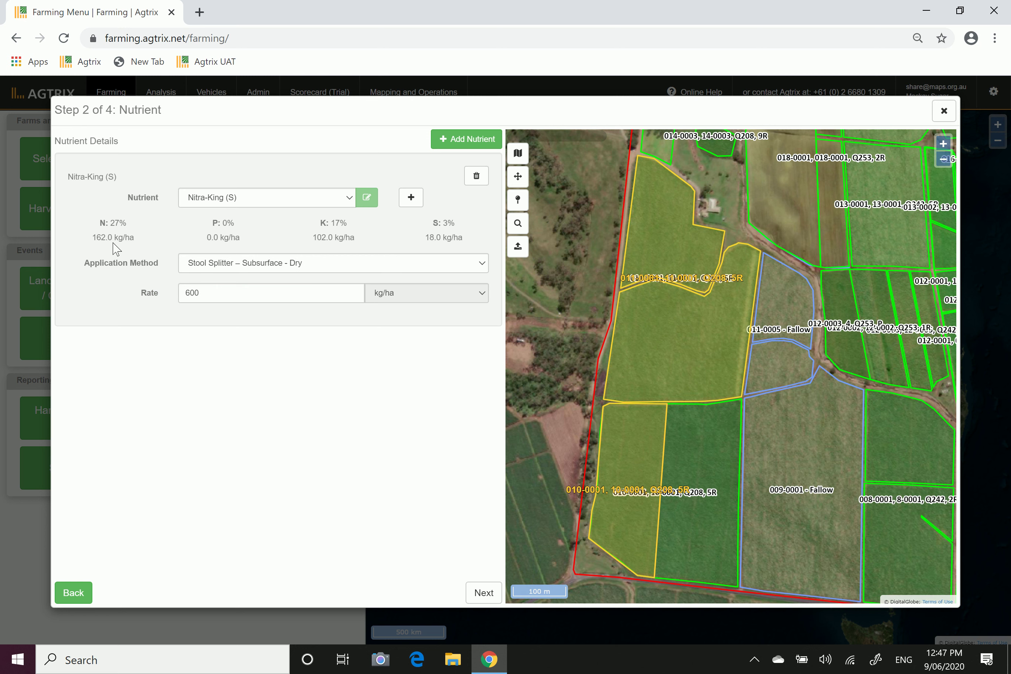
{"action": "double_click", "coordinate": [353, 296]}
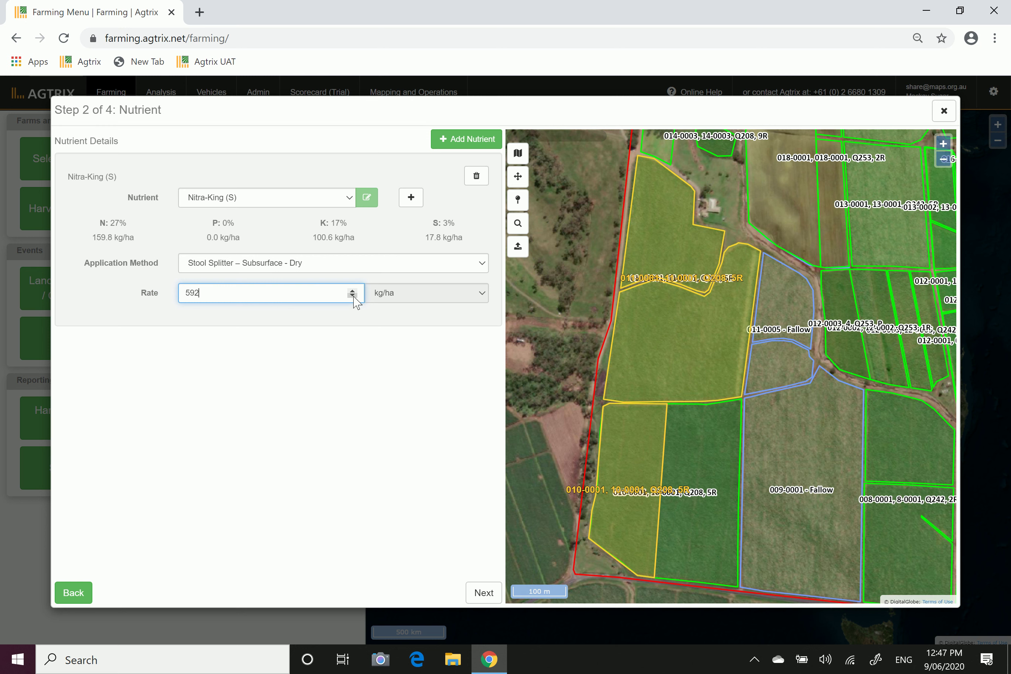
{"action": "double_click", "coordinate": [353, 296]}
{"action": "double_click", "coordinate": [353, 296]}
{"action": "double_click", "coordinate": [353, 296]}
{"action": "left_click", "coordinate": [216, 394]}
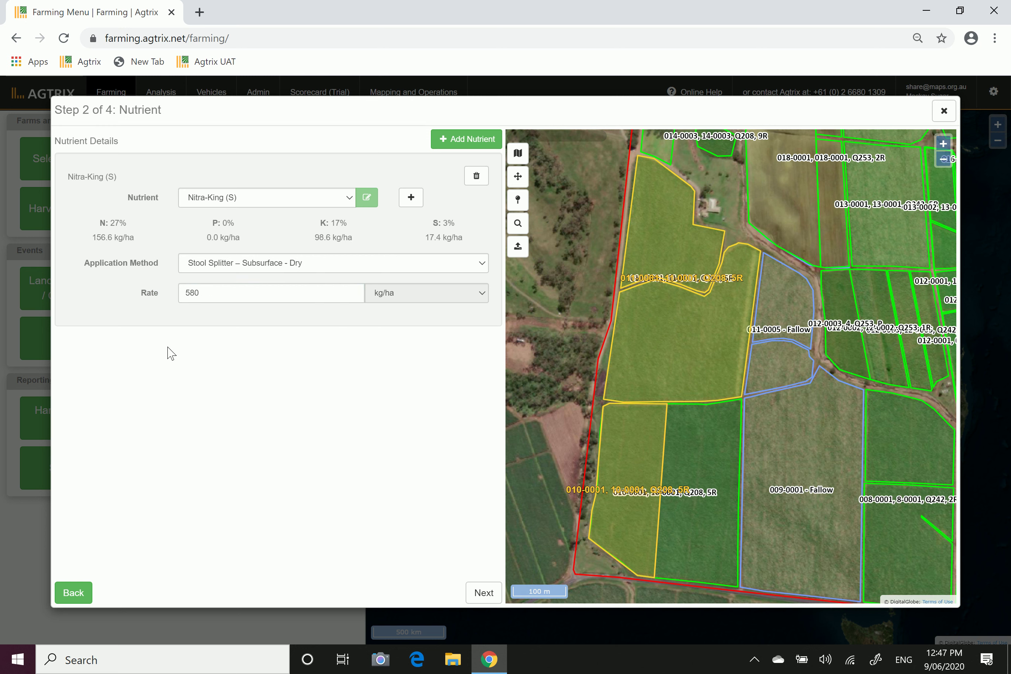
Move past the optional Step 3 Weather details, leaving them blank, to Final Confirmation
{"action": "left_click", "coordinate": [488, 595]}
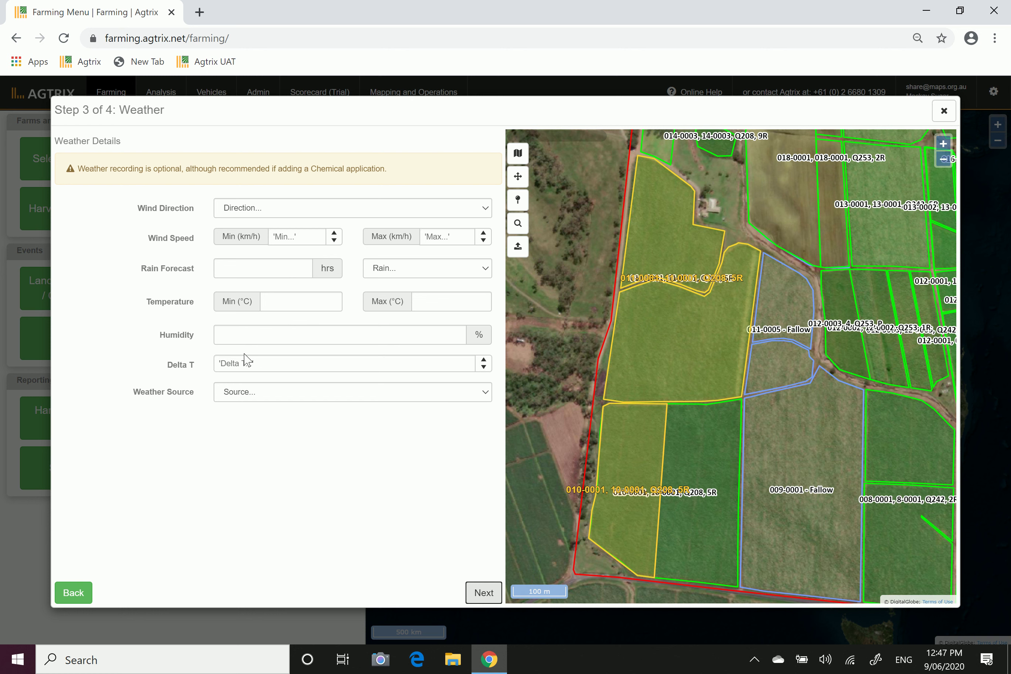
{"action": "left_click", "coordinate": [483, 598]}
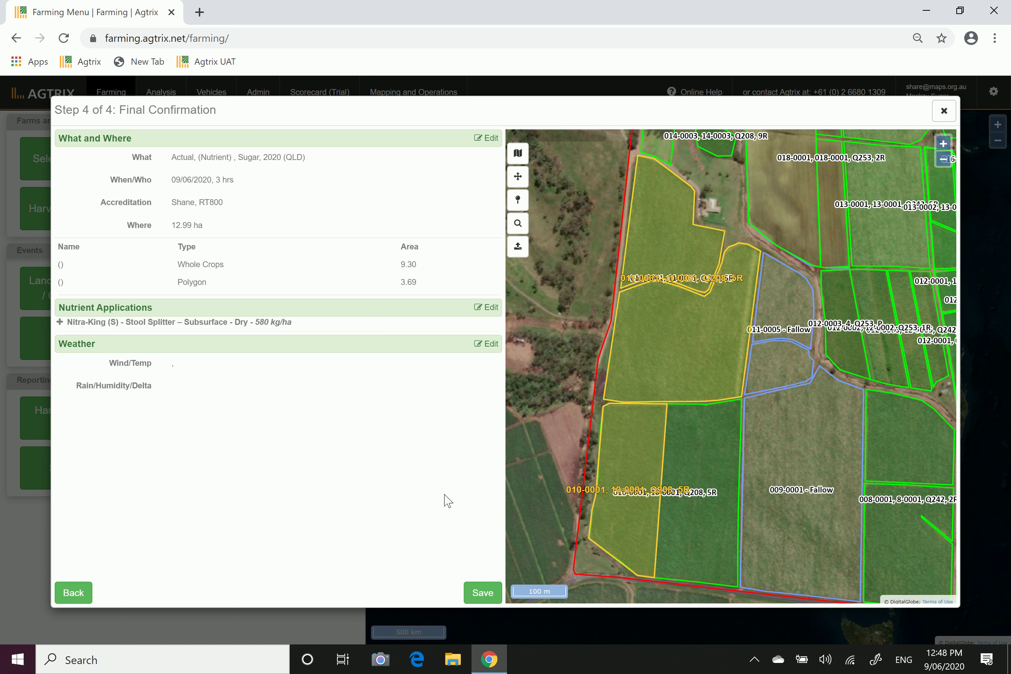
Save the 12.99 ha Nitra-King (S) nutrient event from the confirmation summary
{"action": "left_click", "coordinate": [483, 601]}
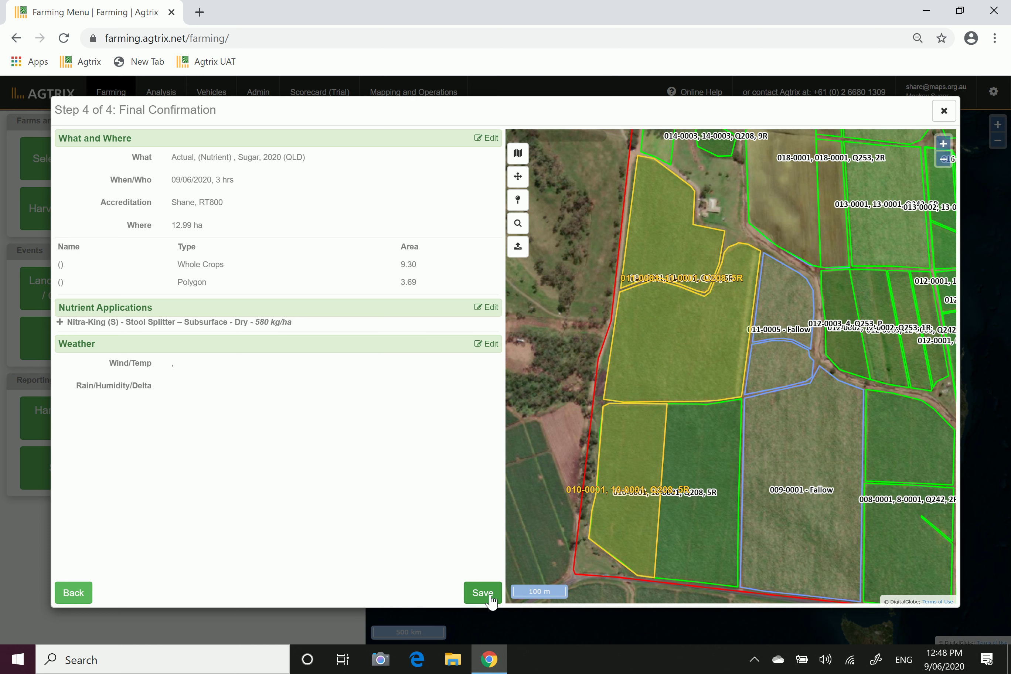